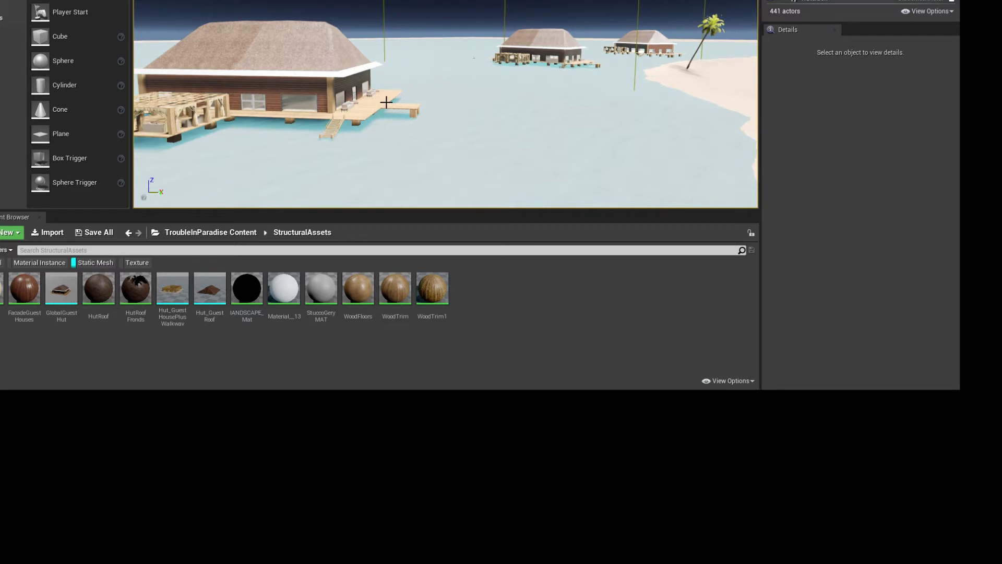
Step: Select the grouped guest hut and locate the group's assets in the content browser
left_click(68, 299)
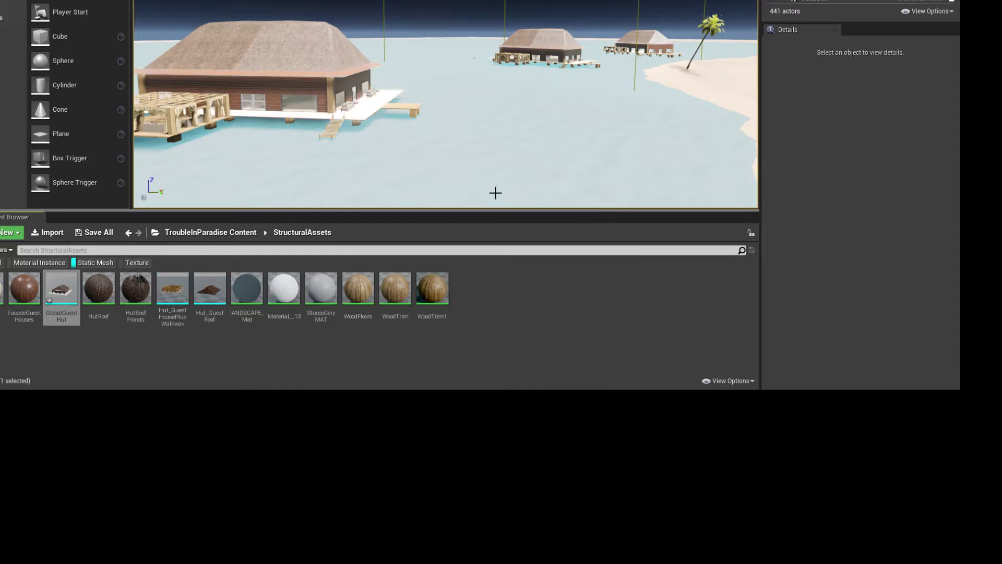
mouse_move(388, 164)
right_mouse_down()
mouse_move(337, 163)
mouse_move(385, 159)
right_mouse_up()
key("w")
left_click(411, 98)
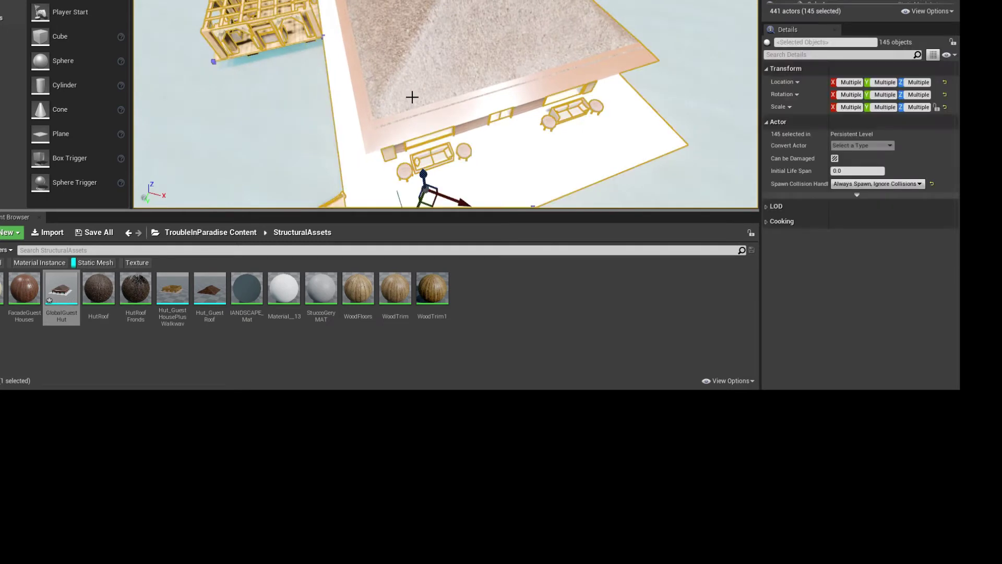
key("ctrl+b")
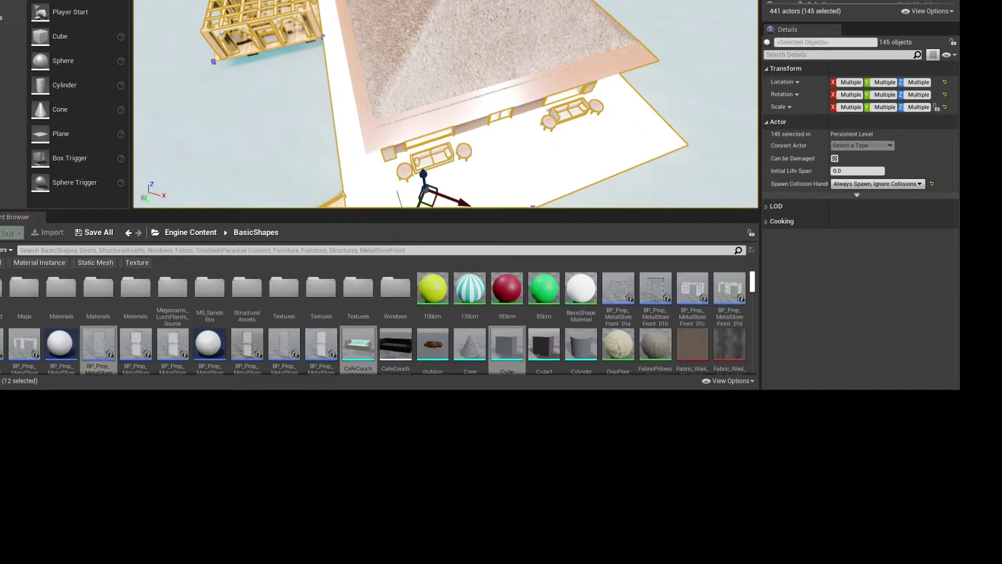
left_click(300, 92)
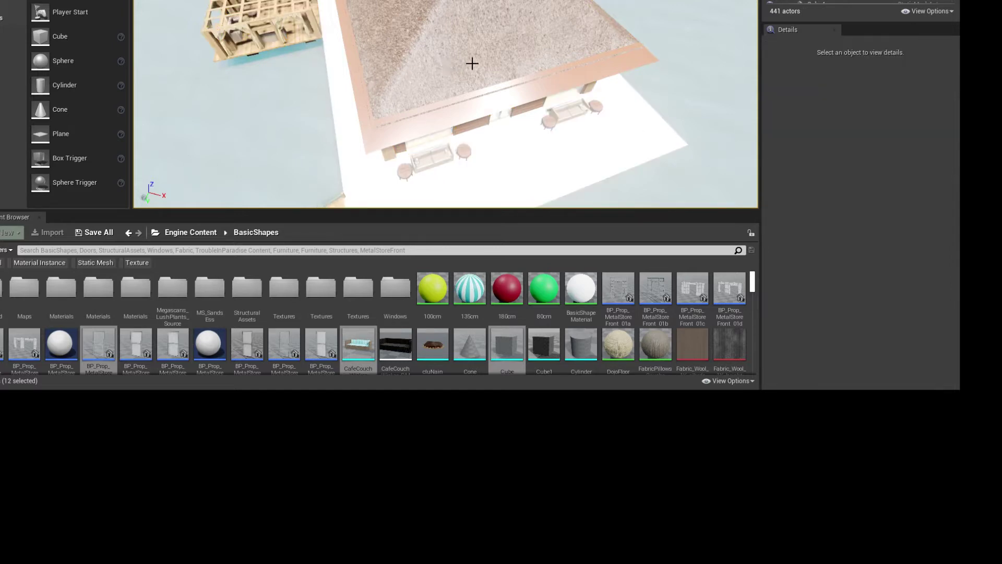
Step: Ungroup the guest hut's actors, select the hut mesh alone and locate its GlobalGuestHut asset in the content browser
mouse_move(404, 63)
right_mouse_down()
mouse_move(371, 67)
mouse_move(403, 66)
right_mouse_up()
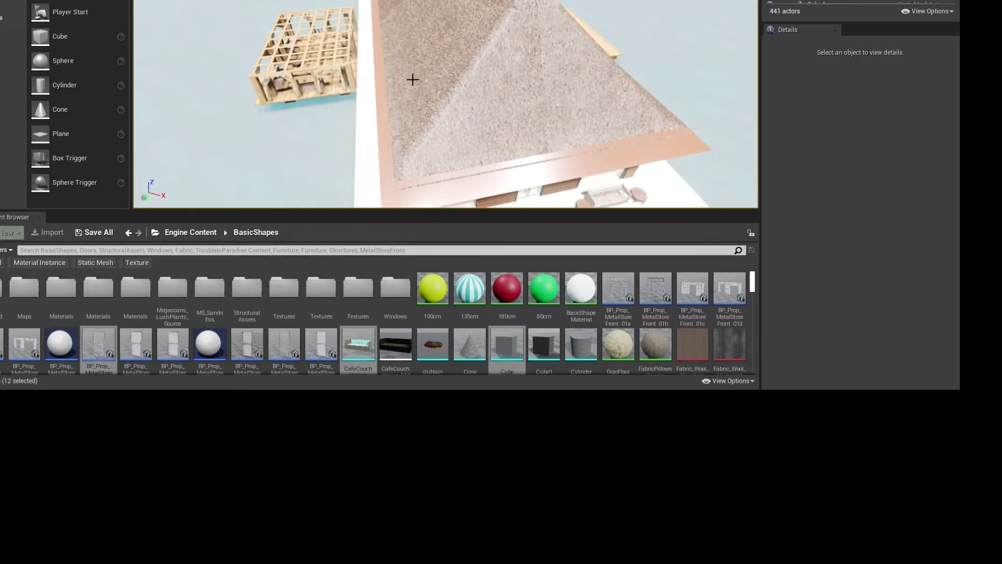
right_click_drag(412, 82, 452, 82)
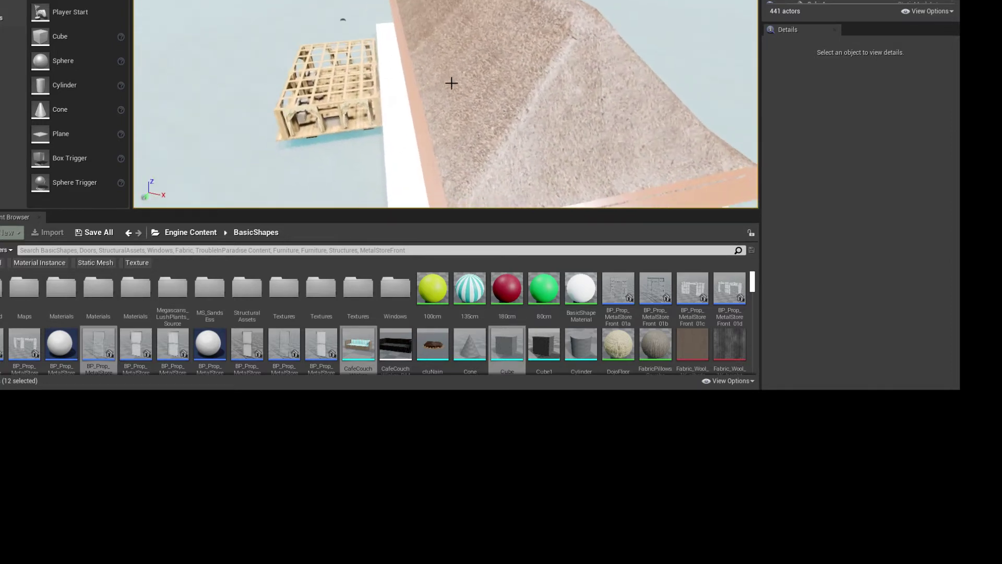
left_click(457, 77)
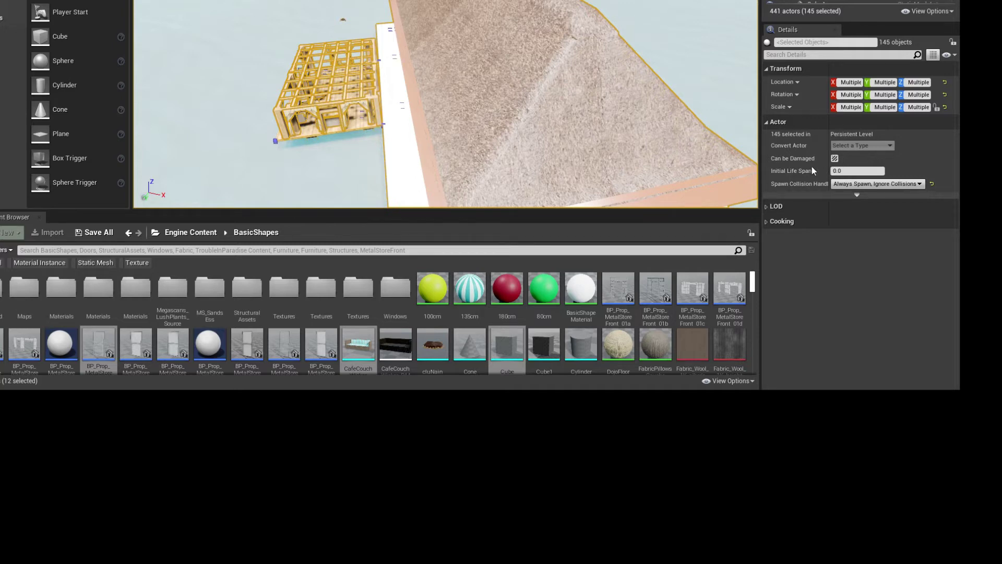
left_click(331, 32)
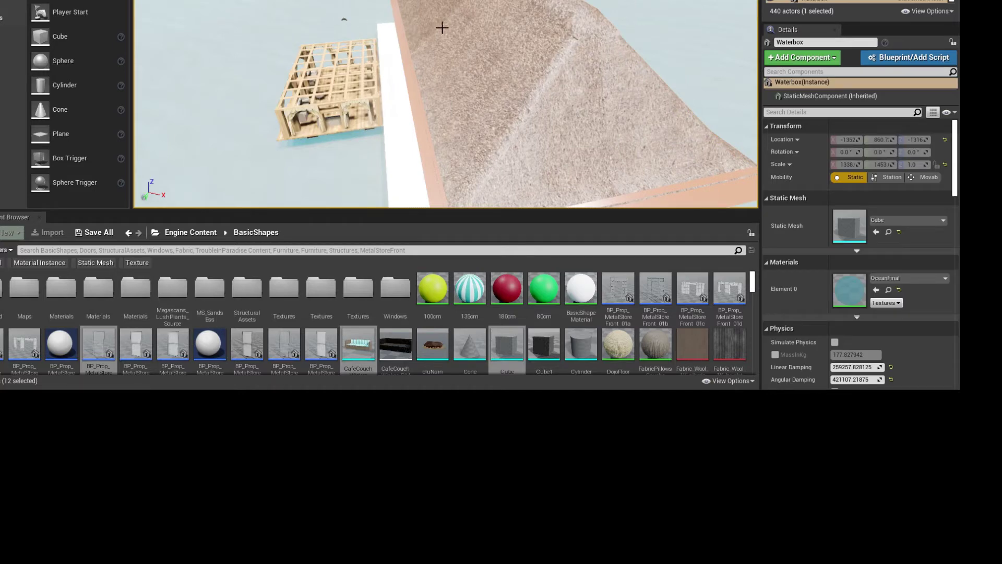
left_click(468, 33)
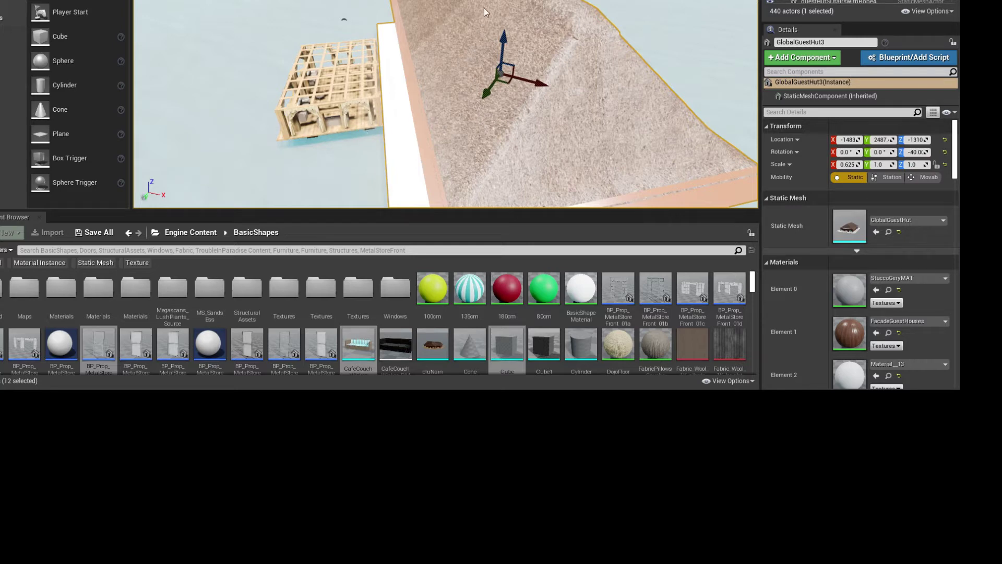
key("ctrl+b")
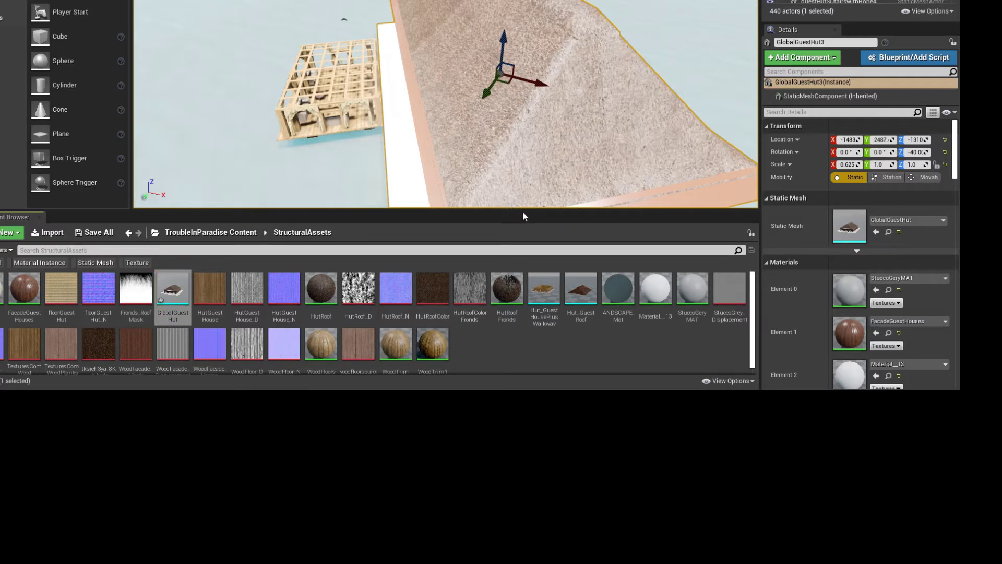
Step: Filter the StructuralAssets folder to materials and apply HutRoofFronds to the guest hut's roof edge, material Element 1
scroll(468, 153, "down", 5)
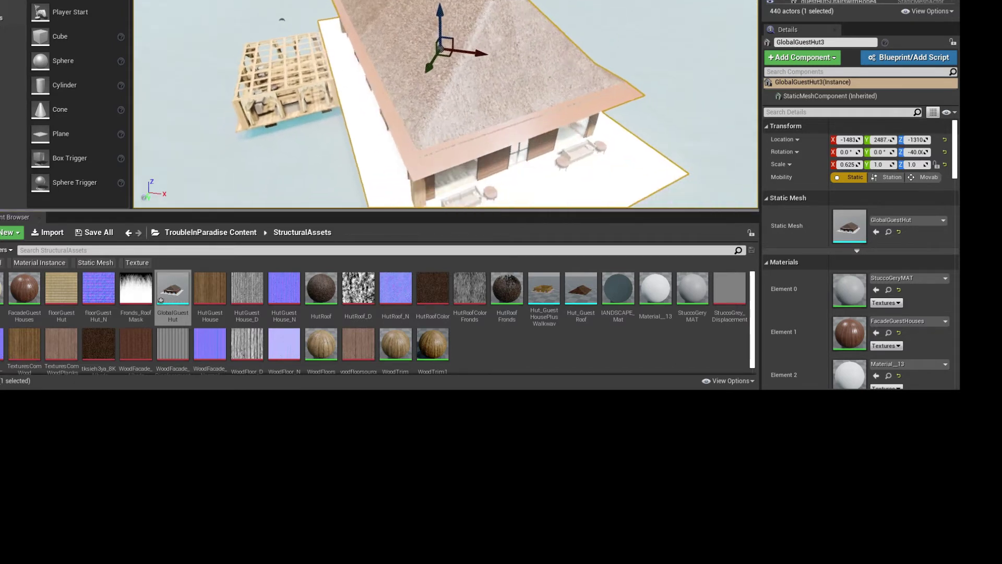
middle_click_drag(468, 153, 480, 125)
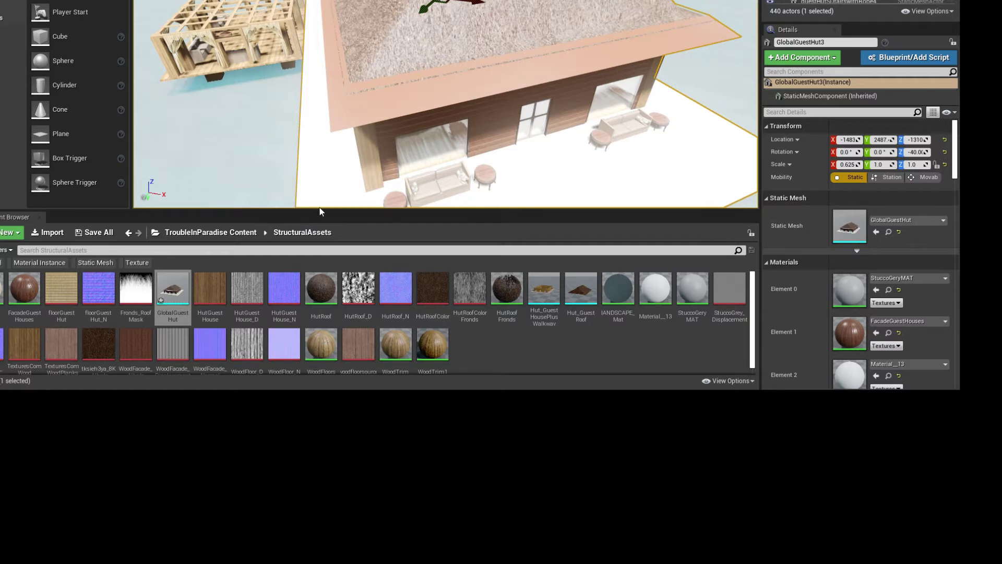
left_click(2, 263)
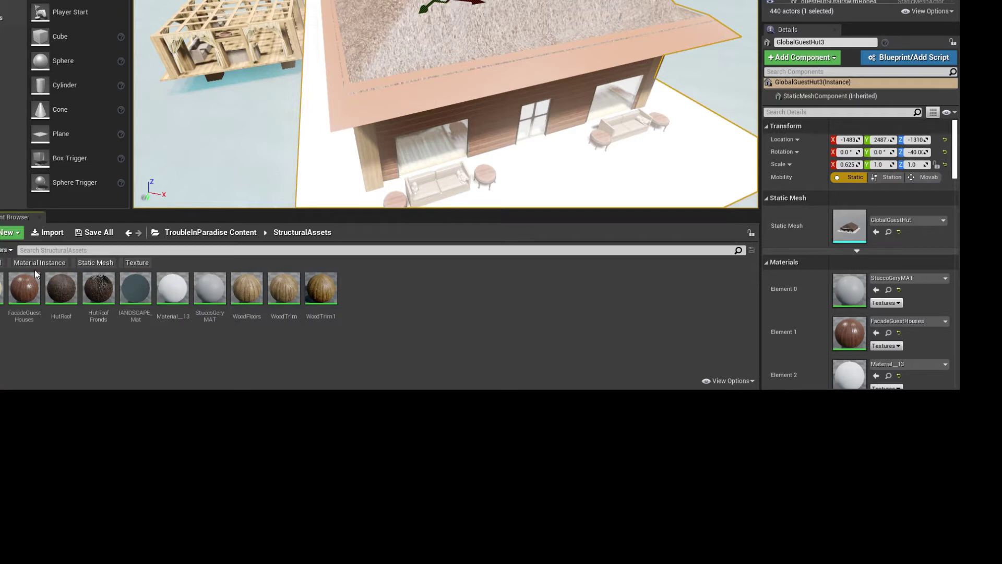
left_click(105, 295)
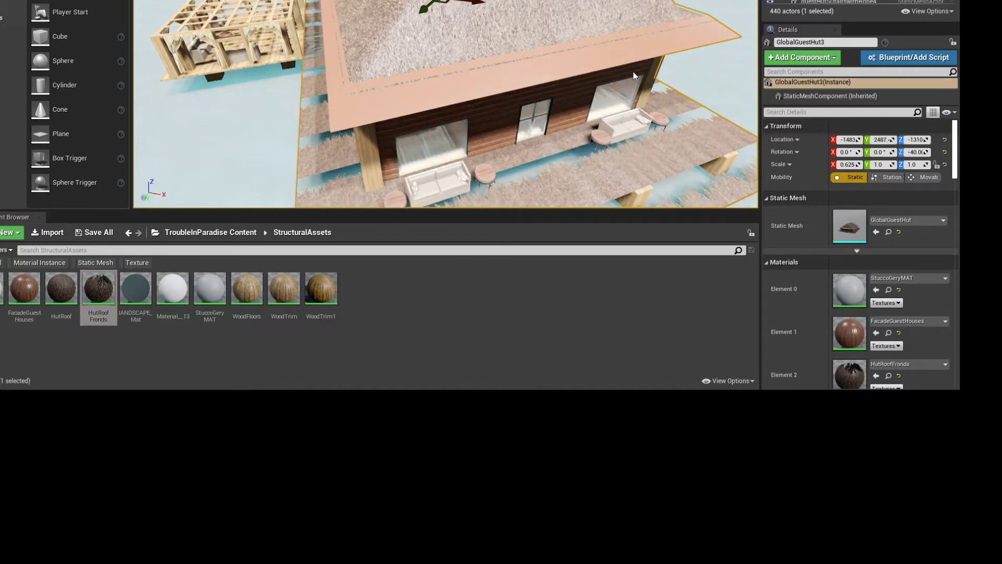
left_click_drag(647, 123, 660, 108)
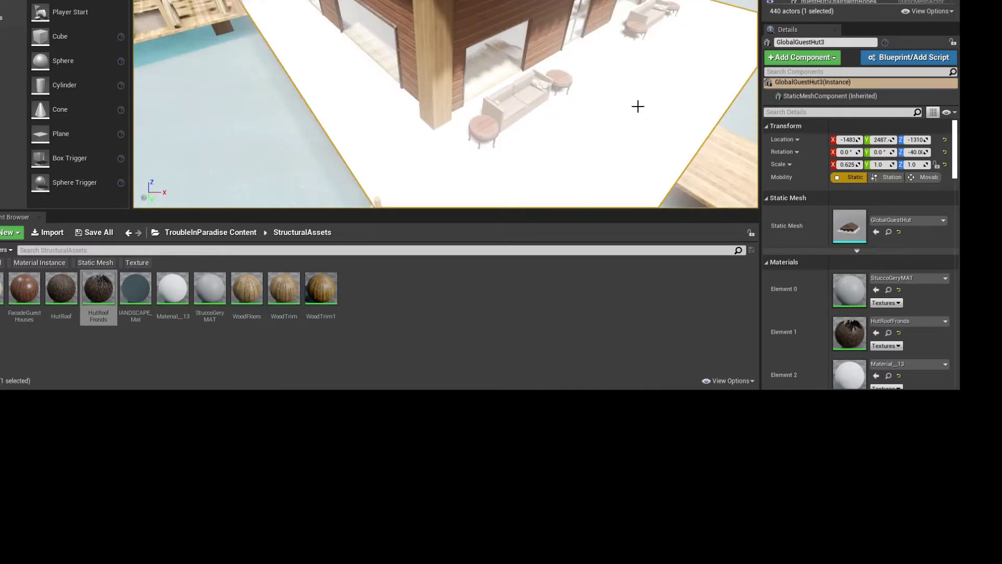
right_click_drag(639, 105, 639, 105)
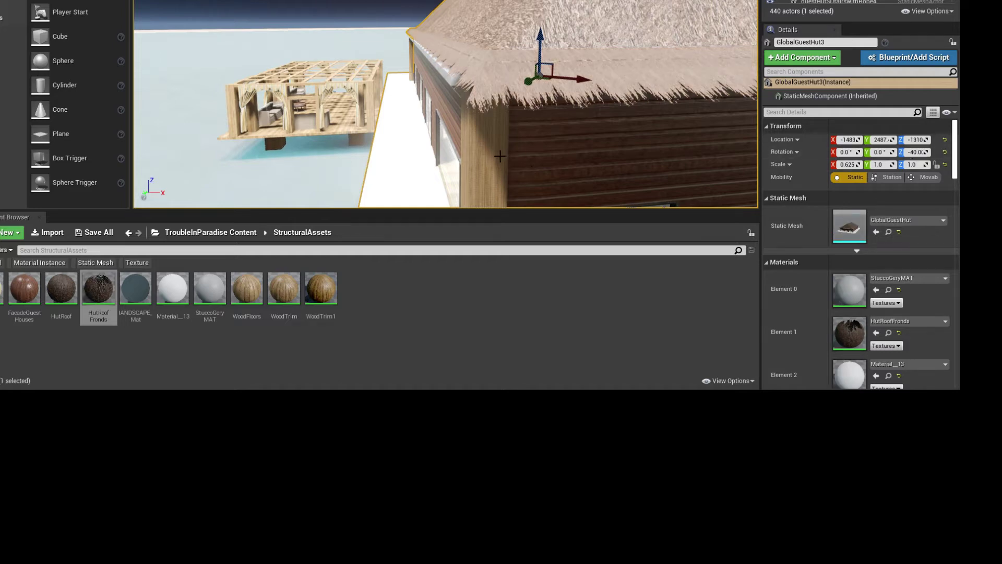
mouse_move(500, 157)
right_mouse_down()
mouse_move(531, 153)
mouse_move(500, 154)
right_mouse_up()
key("s")
key("w")
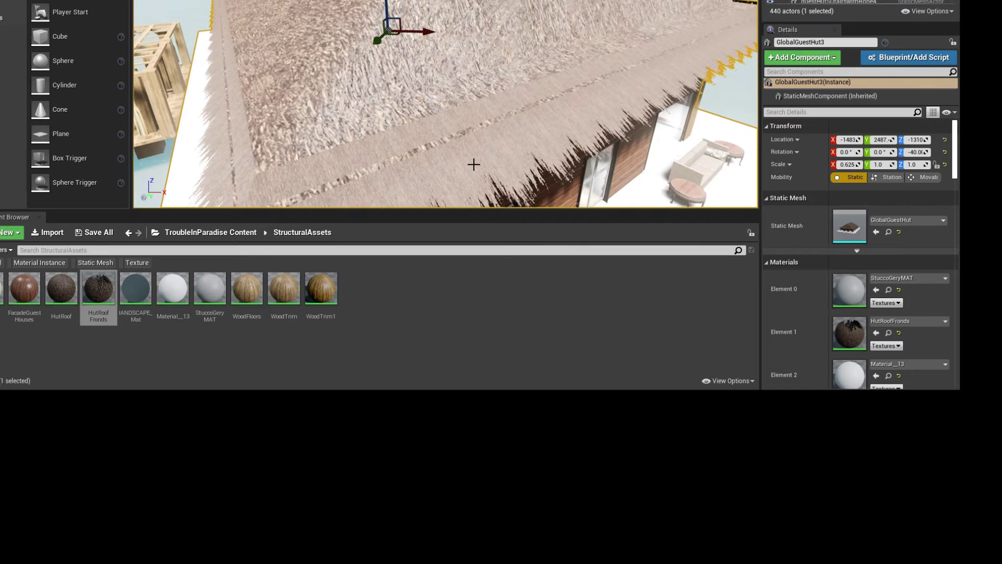
Step: Look over the HutRoof and HutRoofFronds materials and show only the textures in the StructuralAssets folder
left_click(105, 305)
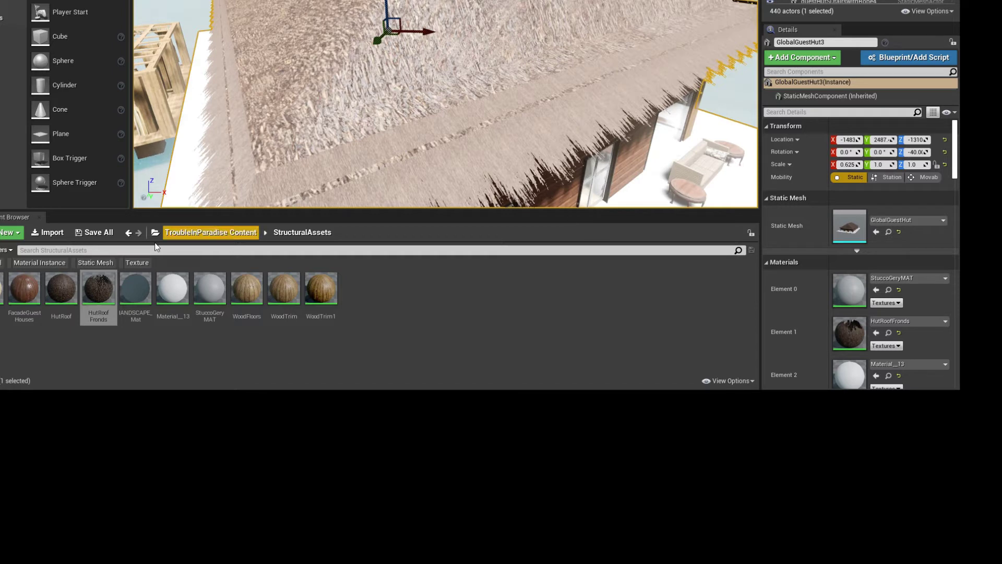
left_click(61, 290)
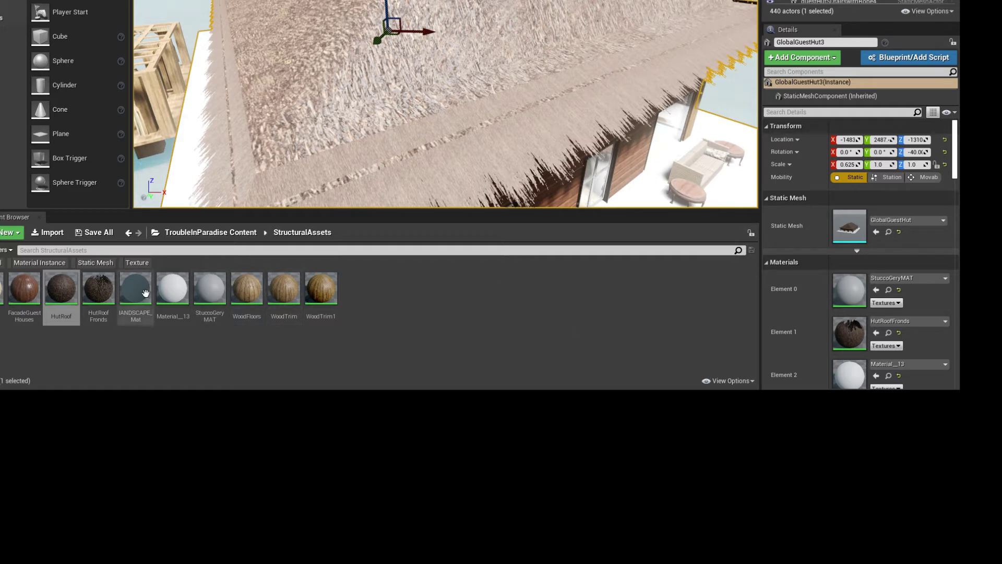
left_click(107, 298)
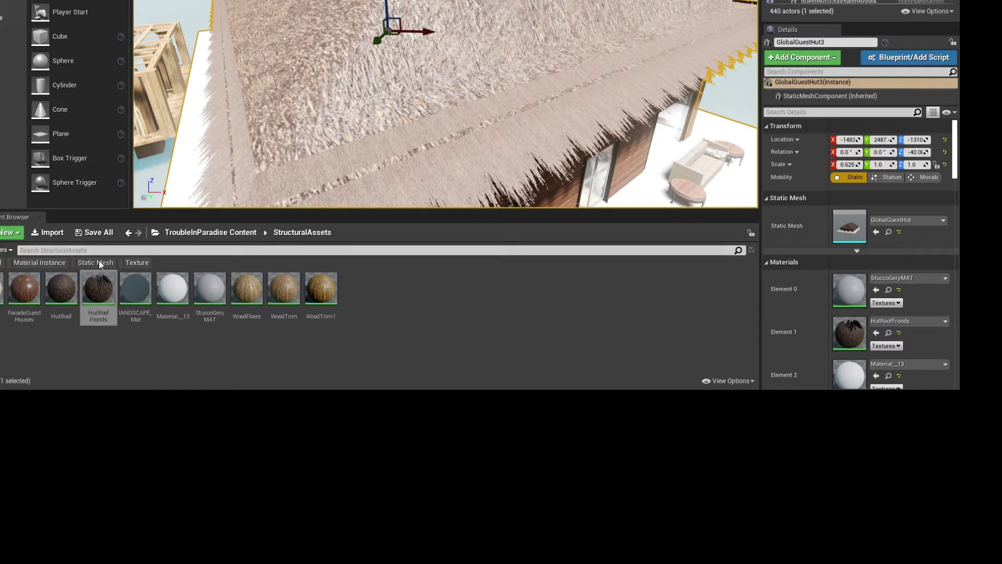
left_click(136, 262)
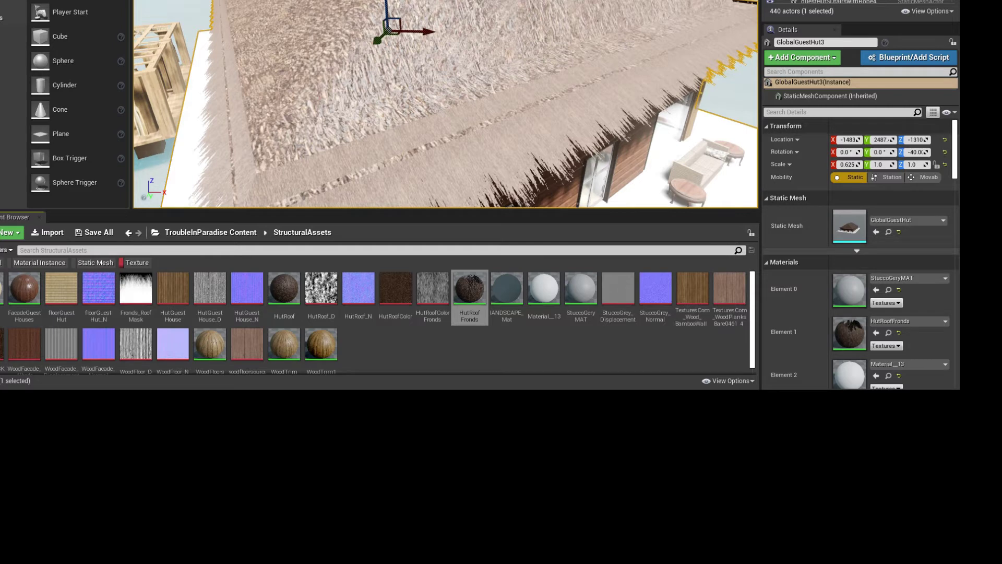
left_click(1, 262)
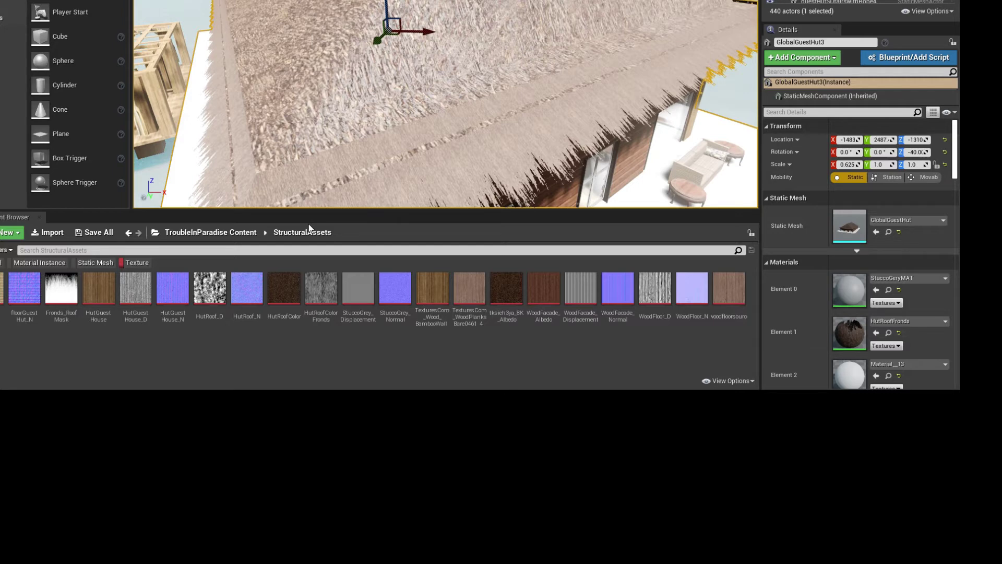
Step: Show only the materials again and apply WoodTrim to the guest hut's deck, comparing it with WoodFloors
key("f")
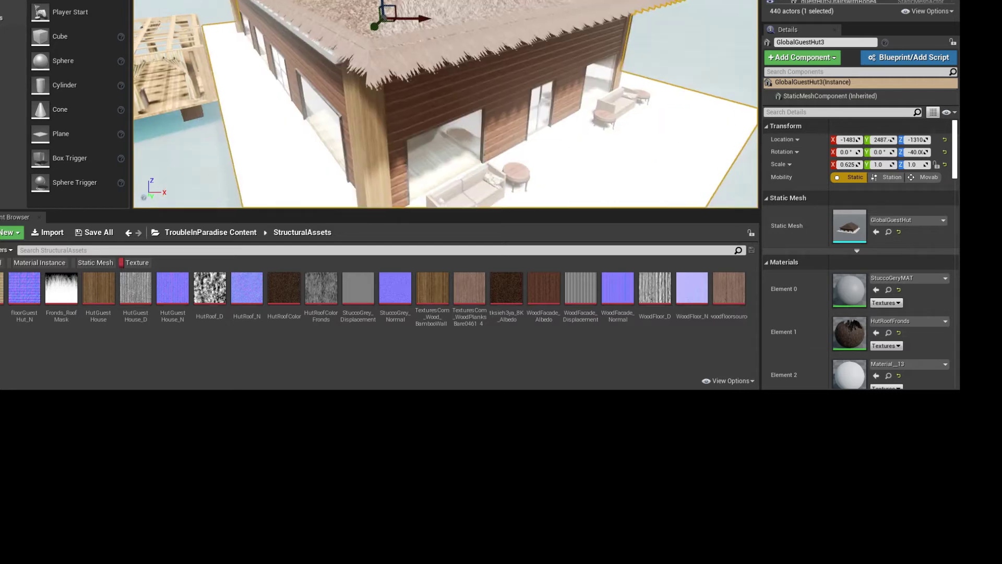
right_click_drag(519, 143, 507, 91)
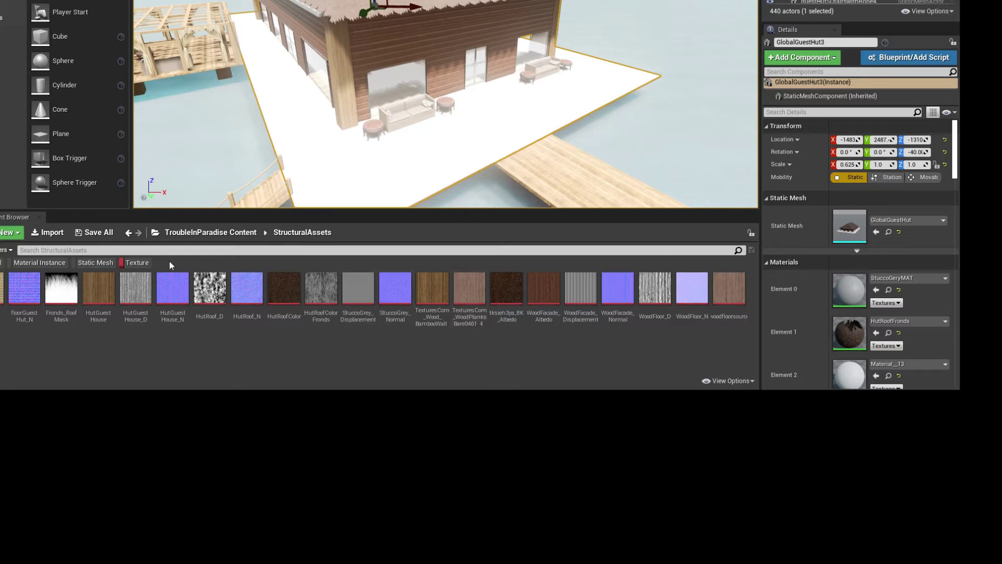
left_click(137, 262)
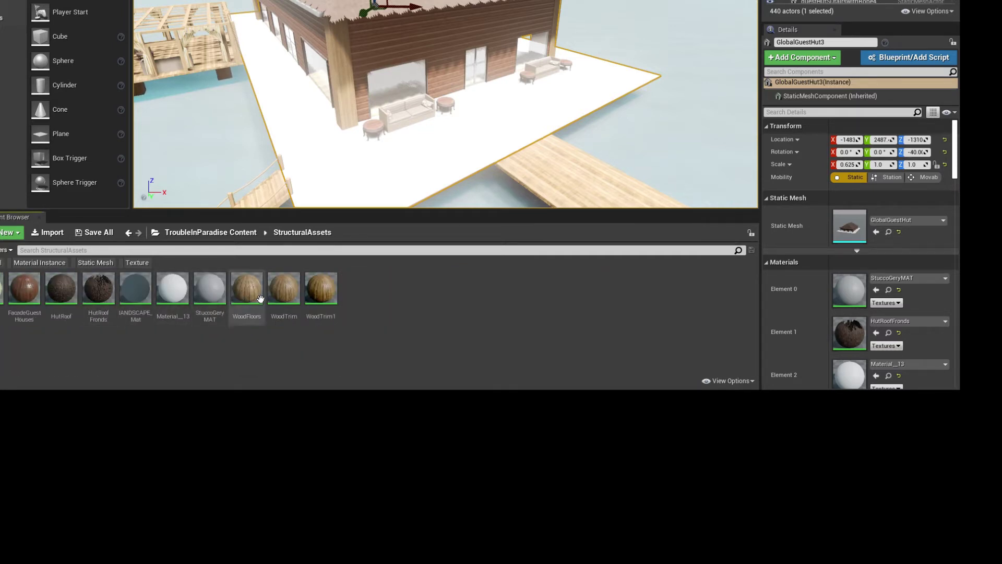
left_click(290, 299)
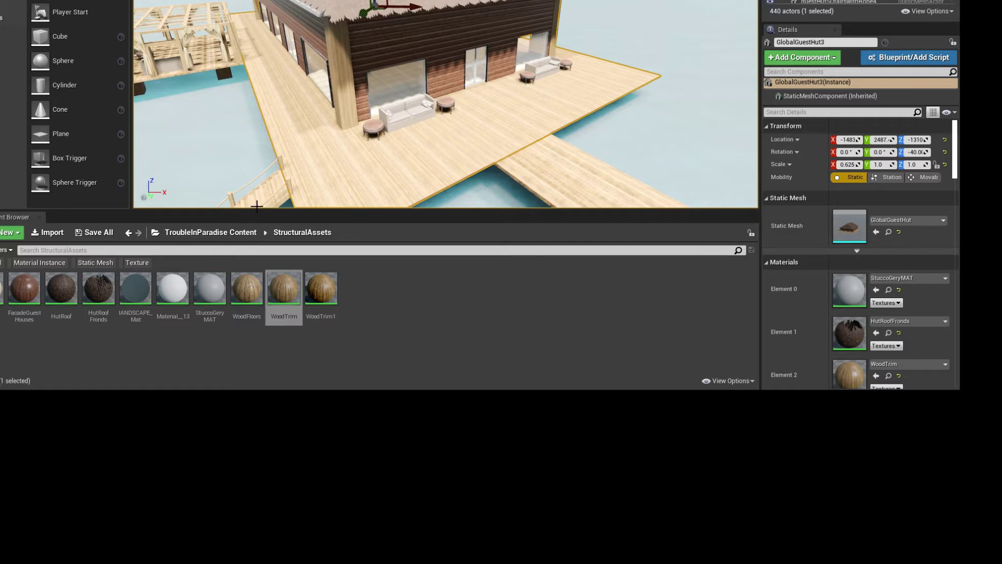
left_click(252, 298)
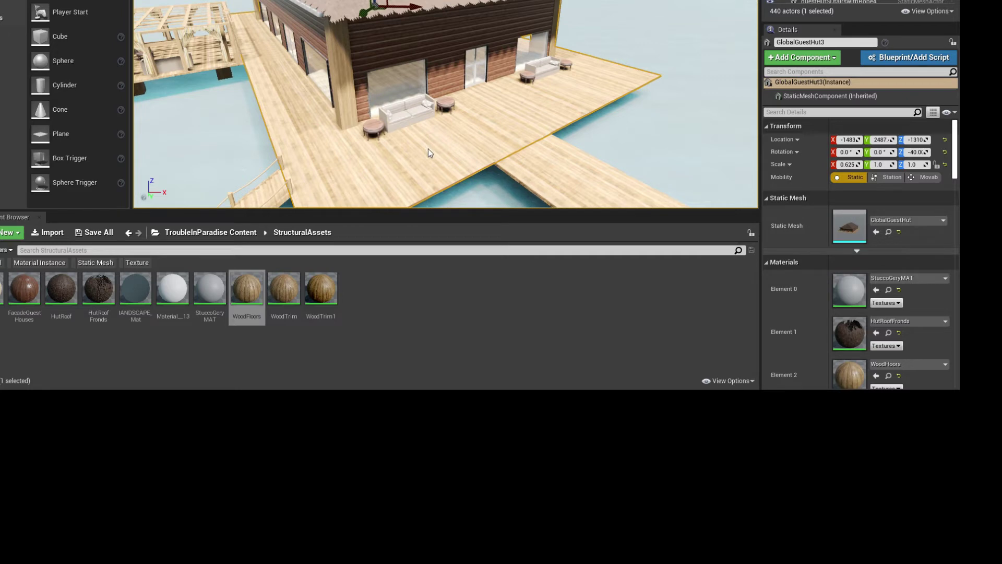
left_click_drag(428, 148, 430, 150)
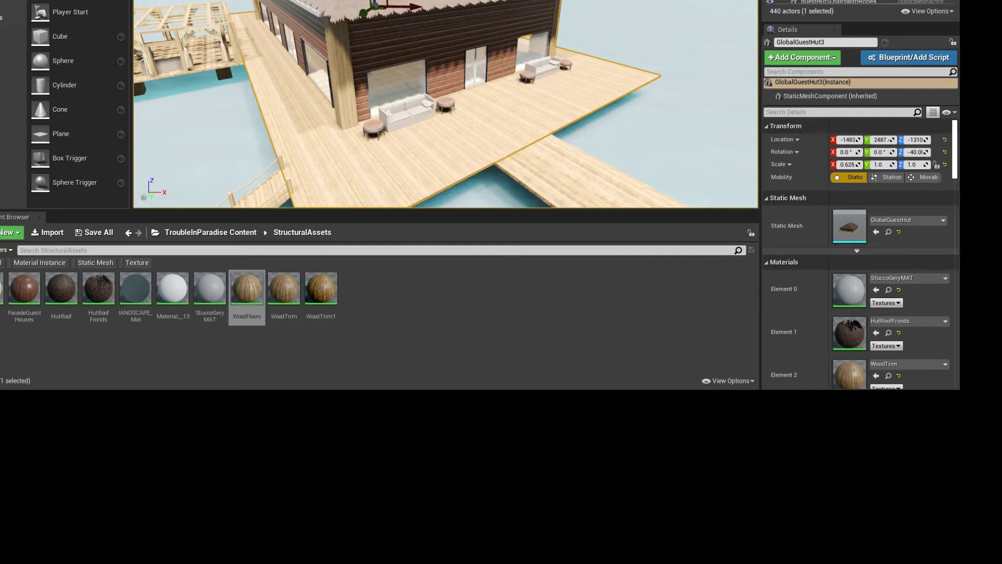
Step: Examine the guest hut's facade and deck from the front and select its storefront door
left_click(1, 298)
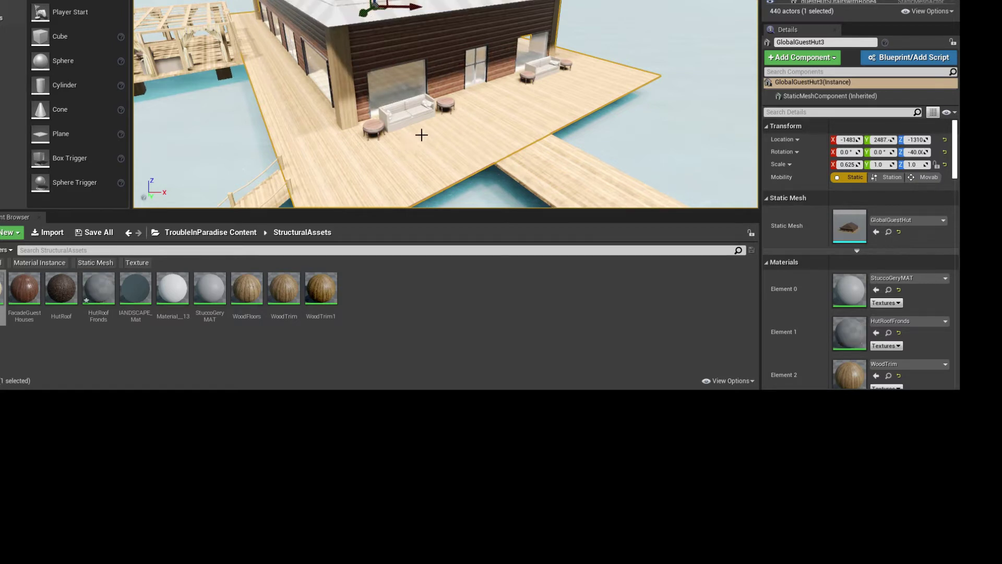
right_click_drag(422, 135, 366, 125)
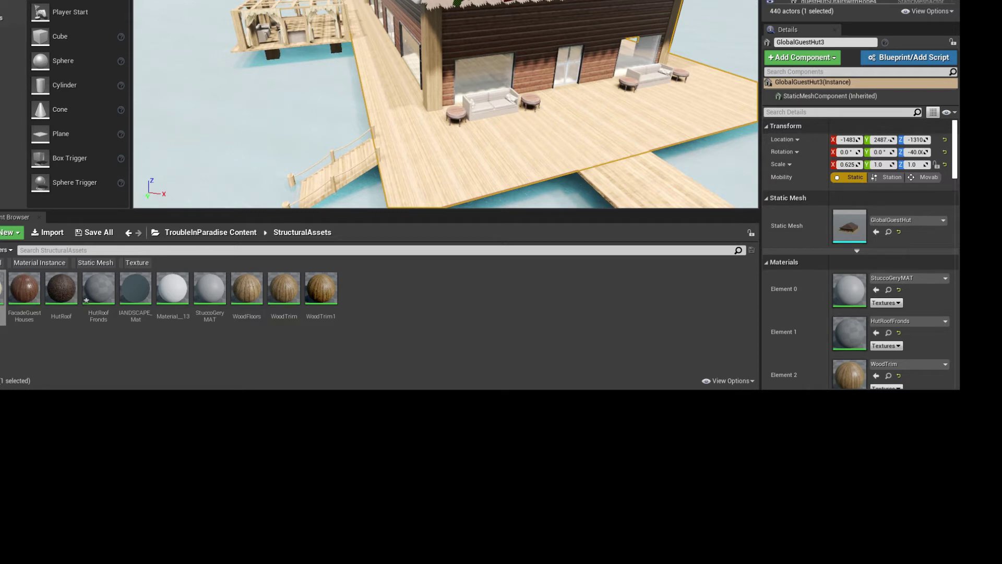
left_click(441, 186)
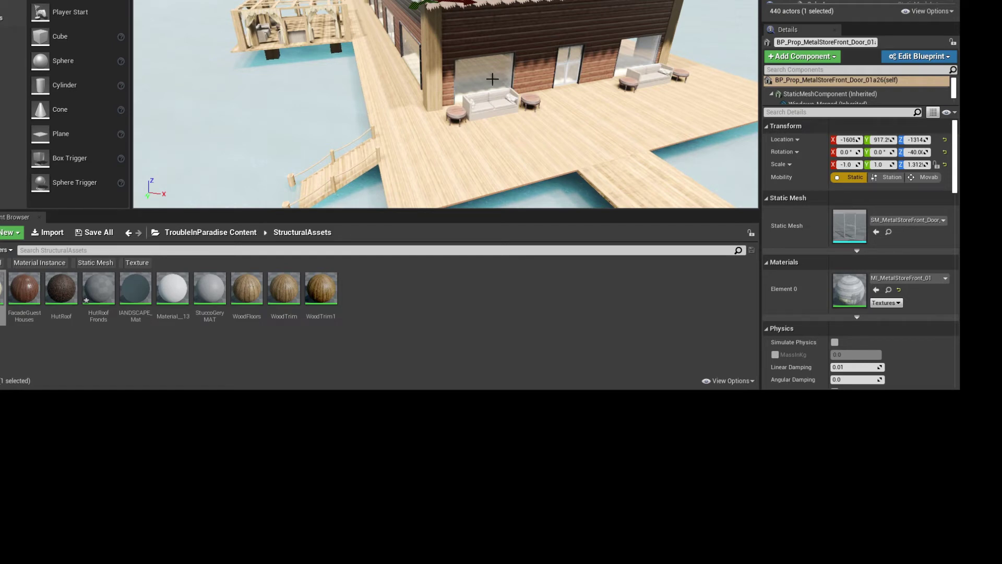
left_click(478, 72)
left_click(458, 74)
Step: Enter landscape sculpting and raise the sand along the island's shoreline to extend the beach into the water
key("shift+3")
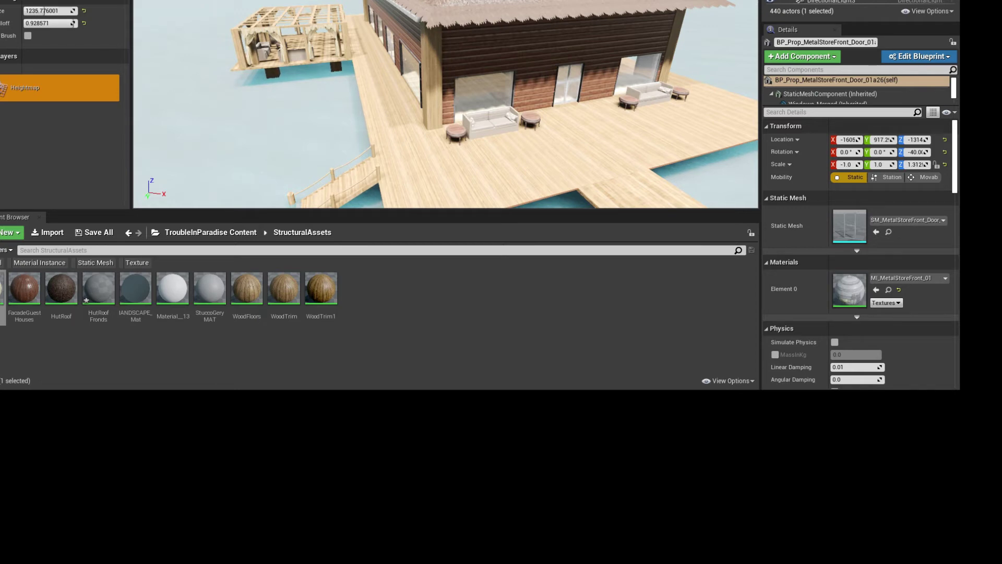
scroll(63, 104, "up", 2)
right_click_drag(365, 105, 358, 11)
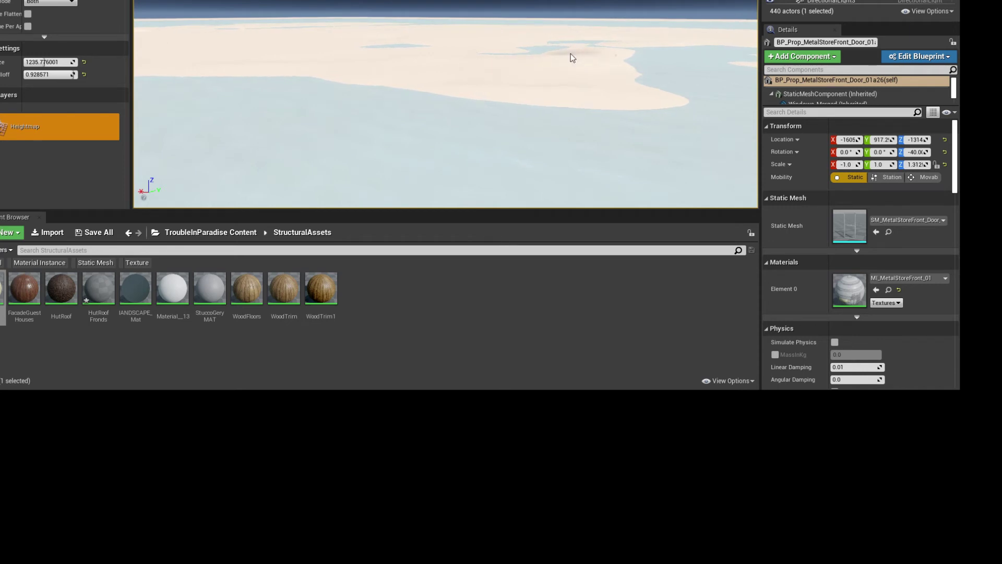
mouse_move(566, 83)
left_mouse_down()
mouse_move(553, 101)
mouse_move(555, 132)
mouse_move(584, 122)
mouse_move(588, 134)
mouse_move(597, 110)
mouse_move(606, 117)
mouse_move(588, 143)
mouse_move(535, 177)
mouse_move(453, 170)
mouse_move(362, 98)
mouse_move(243, 89)
mouse_move(282, 119)
mouse_move(458, 139)
mouse_move(437, 98)
mouse_move(240, 103)
mouse_move(153, 77)
left_mouse_up()
right_click_drag(164, 62, 172, 69)
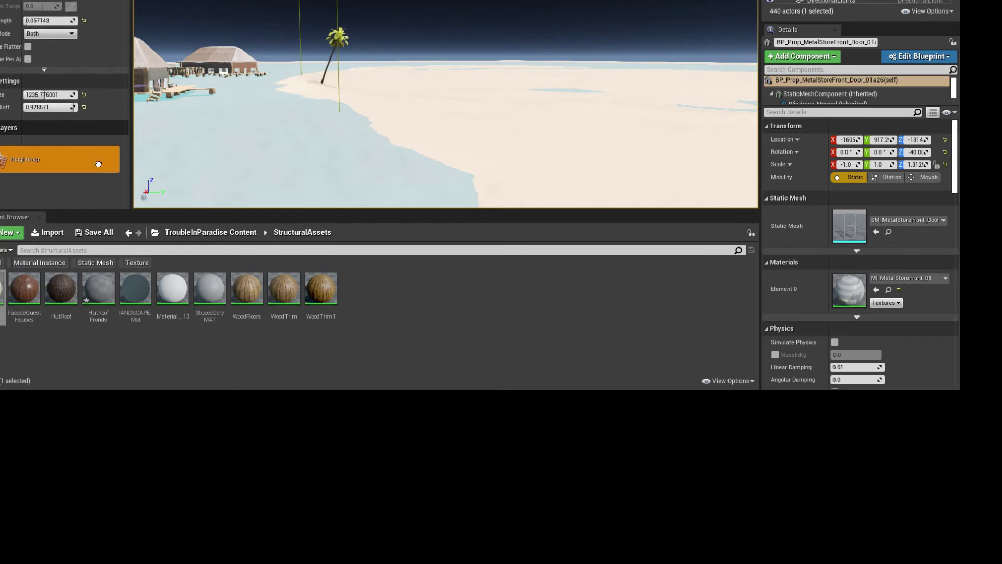
left_click_drag(401, 111, 365, 99)
right_click_drag(365, 99, 371, 159)
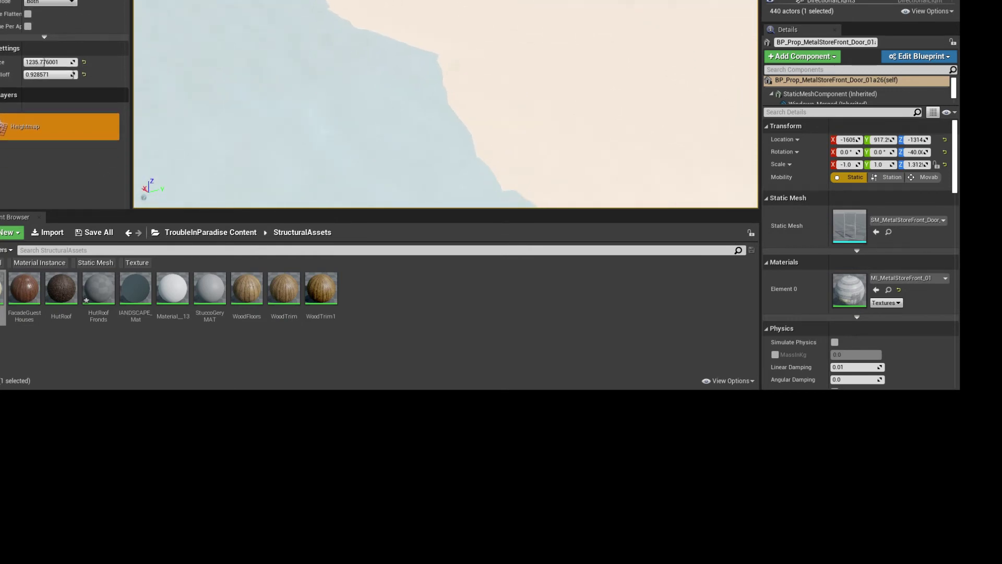
mouse_move(505, 63)
left_mouse_down()
mouse_move(320, 87)
mouse_move(448, 155)
left_mouse_up()
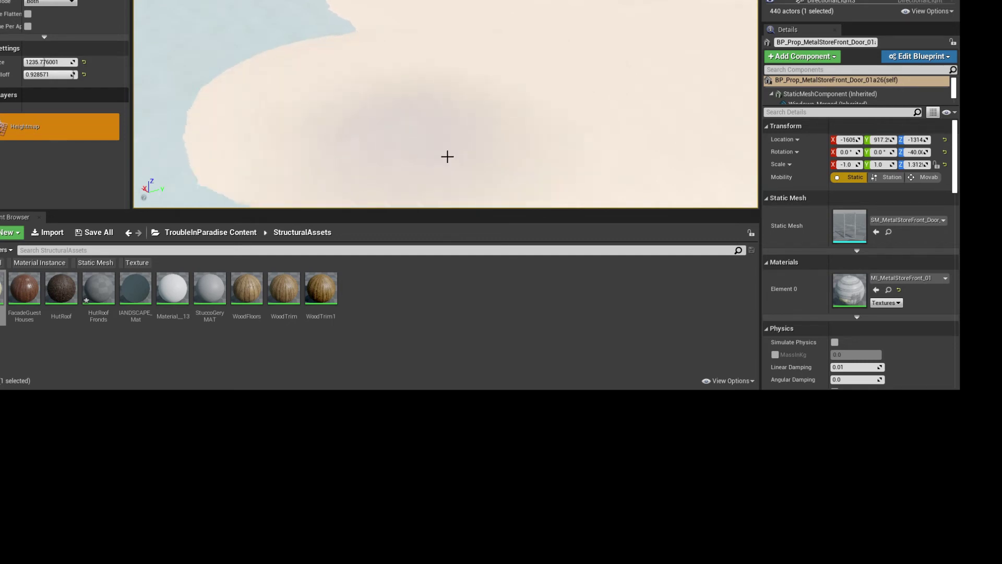
mouse_move(448, 155)
right_mouse_down()
mouse_move(470, 155)
mouse_move(444, 155)
right_mouse_up()
Step: Continue sculpting the beach, trim the sand back from the water beside the guest huts, and deselect the landscape
left_click(561, 41)
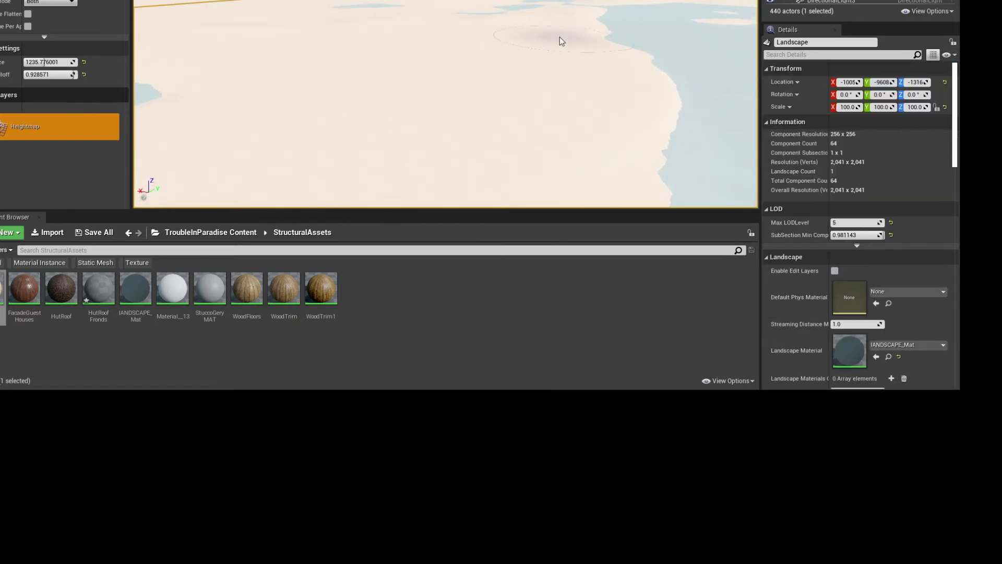
right_click_drag(515, 45, 514, 23)
mouse_move(374, 86)
right_mouse_down()
mouse_move(389, 93)
mouse_move(374, 85)
right_mouse_up()
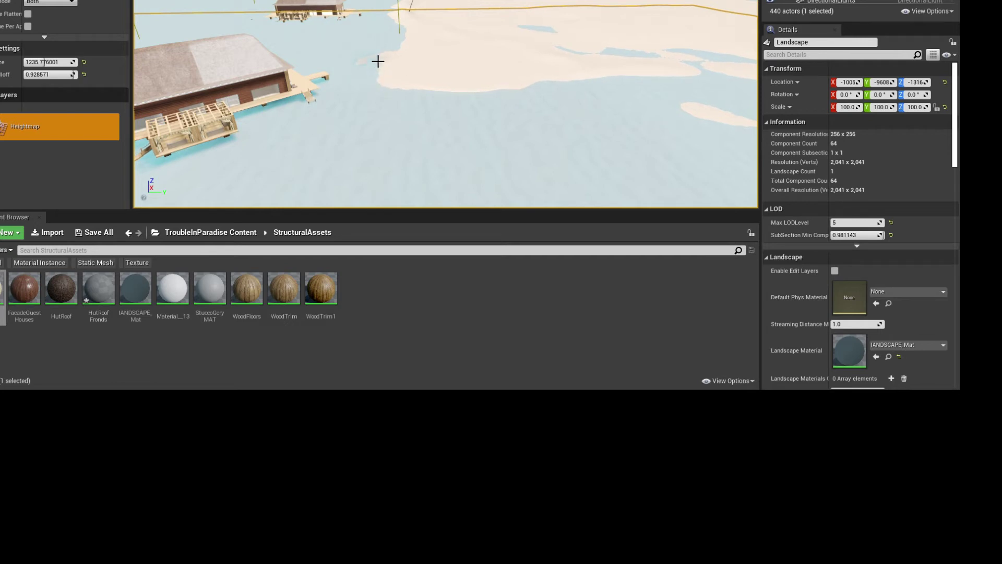
mouse_move(378, 61)
left_mouse_down()
mouse_move(394, 61)
mouse_move(398, 110)
mouse_move(384, 74)
mouse_move(385, 64)
mouse_move(403, 85)
mouse_move(397, 62)
mouse_move(394, 82)
mouse_move(327, 82)
mouse_move(304, 38)
mouse_move(317, 11)
left_mouse_up()
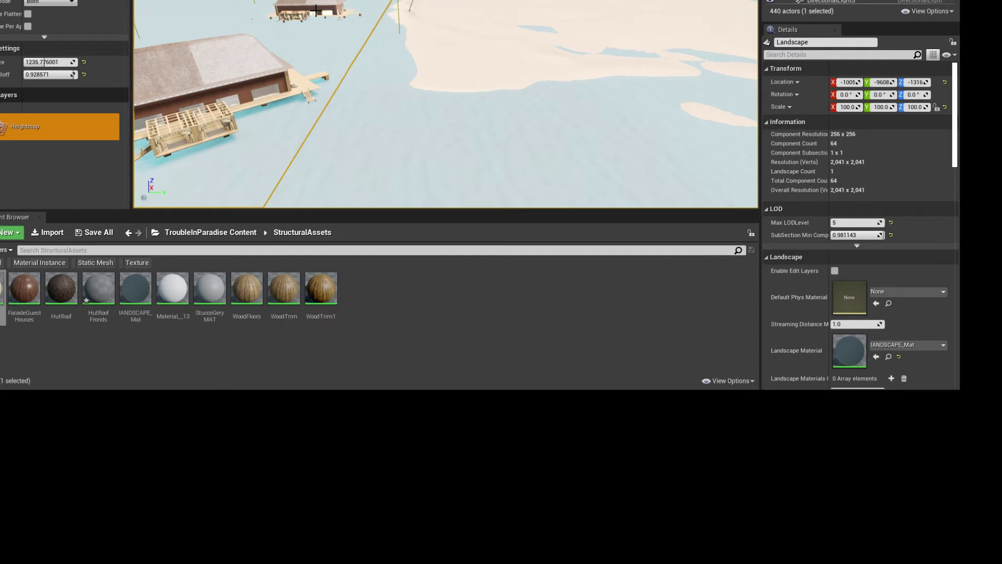
key("Escape")
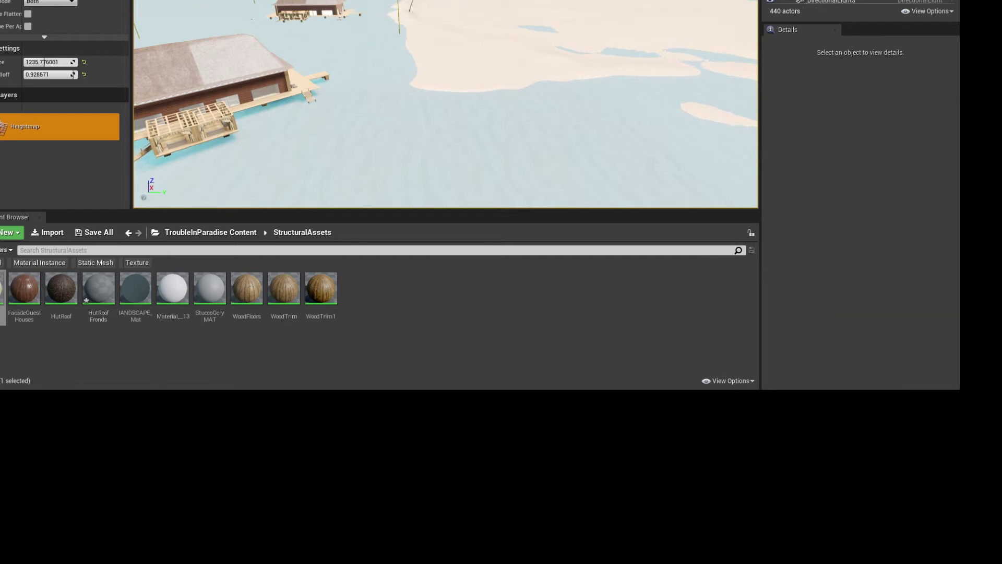
right_click_drag(317, 11, 350, 22)
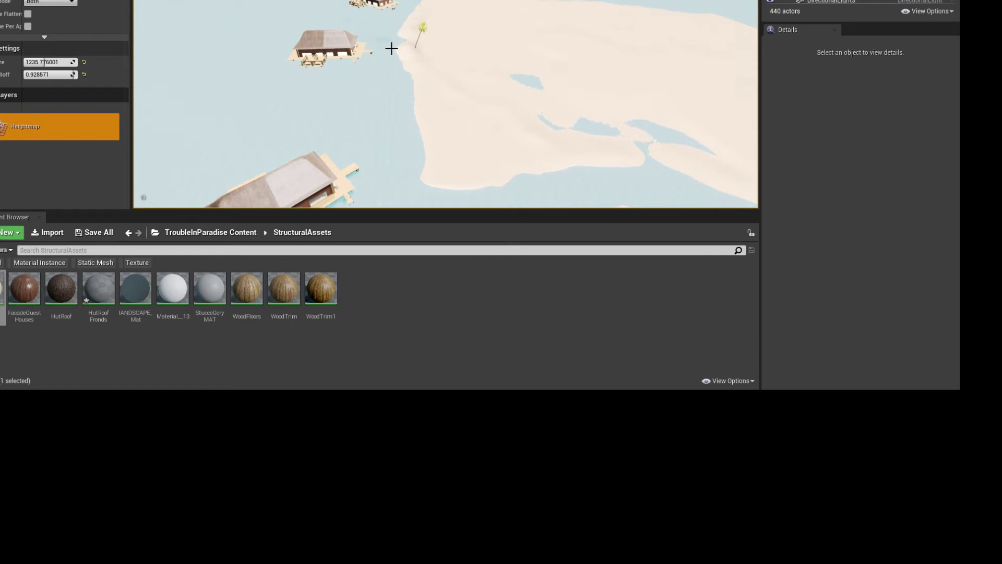
mouse_move(395, 50)
right_mouse_down()
mouse_move(381, 50)
mouse_move(480, 32)
mouse_move(396, 49)
right_mouse_up()
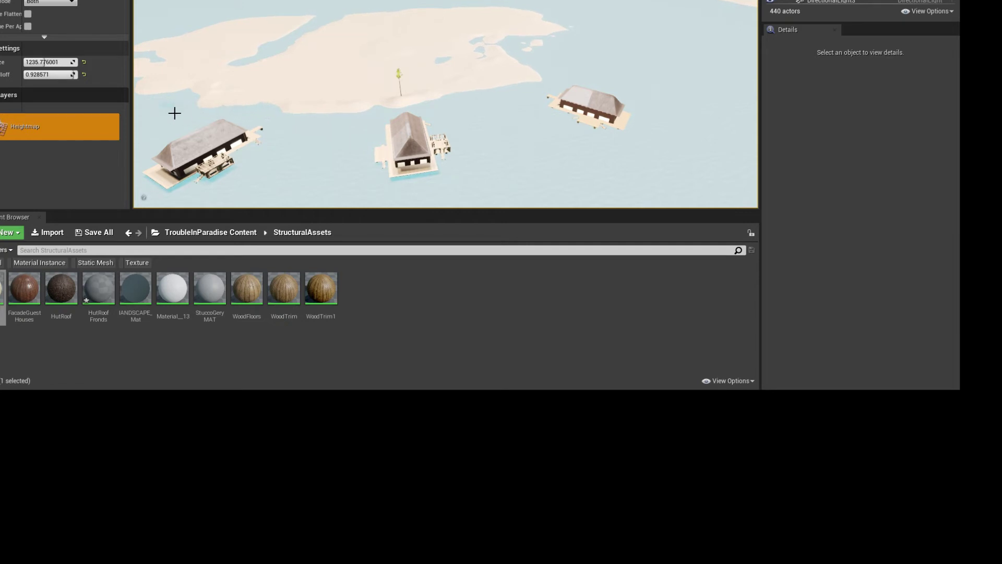
mouse_move(202, 114)
left_mouse_down()
mouse_move(376, 120)
mouse_move(309, 122)
mouse_move(290, 110)
mouse_move(298, 121)
mouse_move(323, 110)
mouse_move(418, 113)
left_mouse_up()
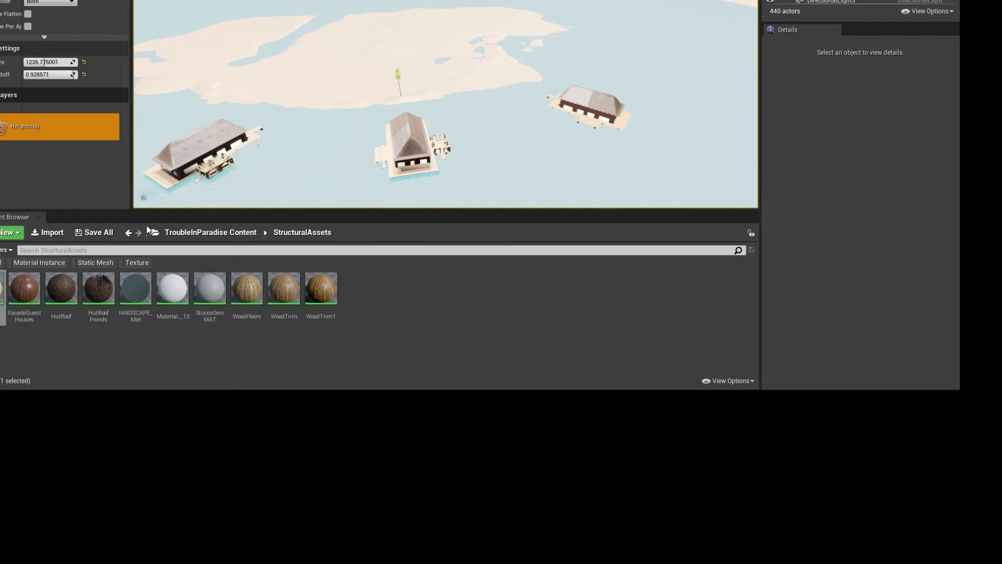
Step: Place the cluNain mesh from the TroubleInParadise Content folder on the sand behind the palm tree and inspect it up close
left_click(192, 233)
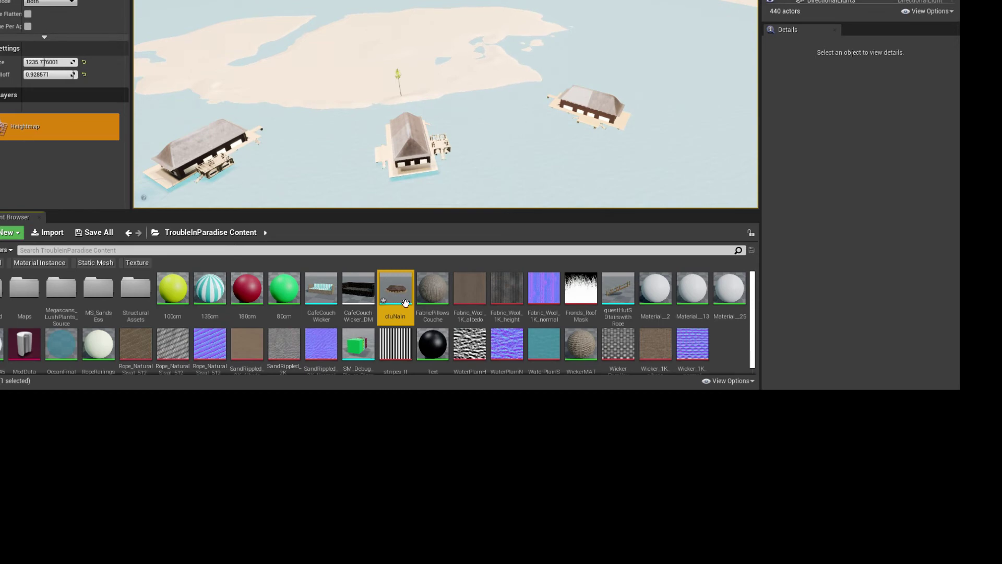
left_click_drag(406, 303, 391, 62)
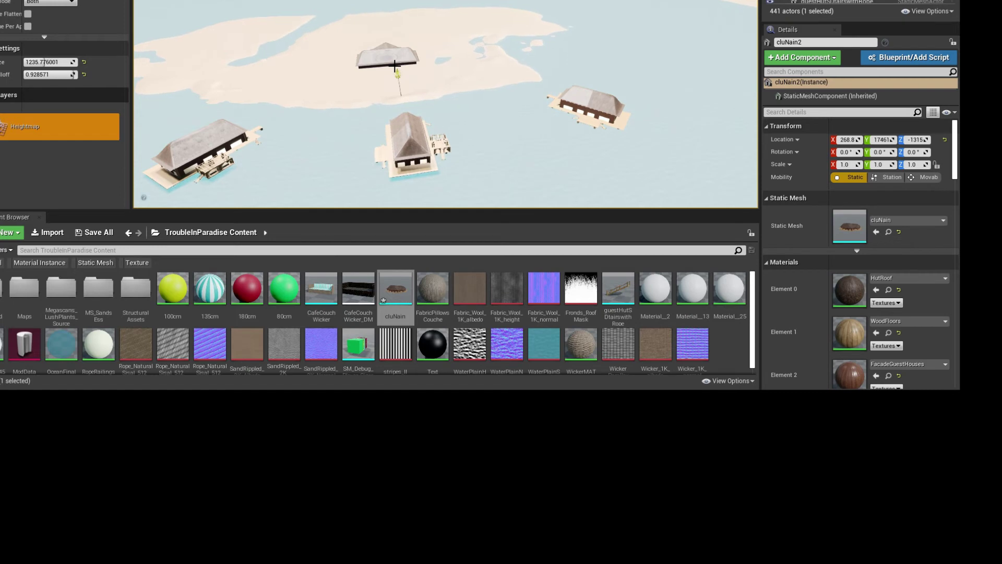
key("f")
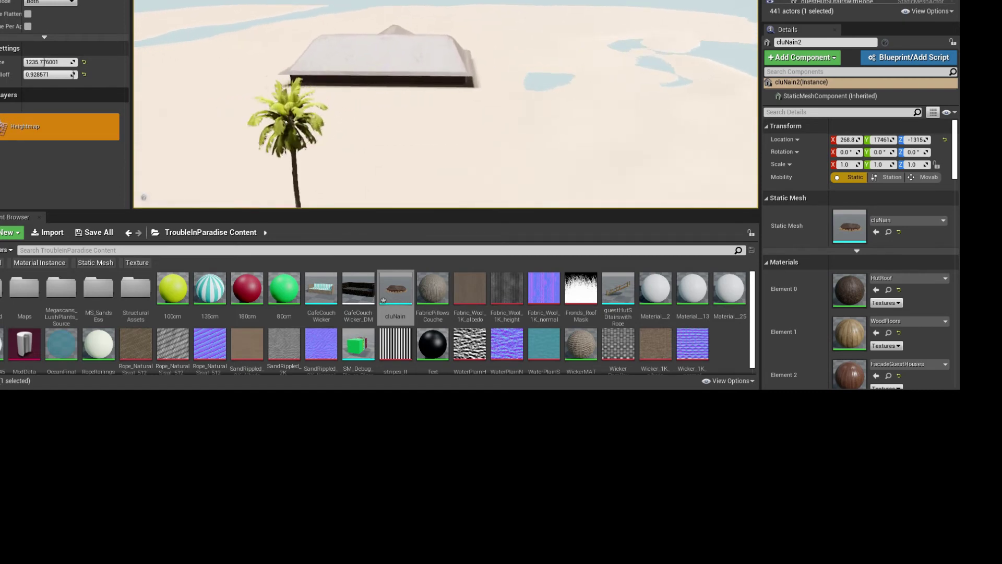
scroll(397, 65, "up", 5)
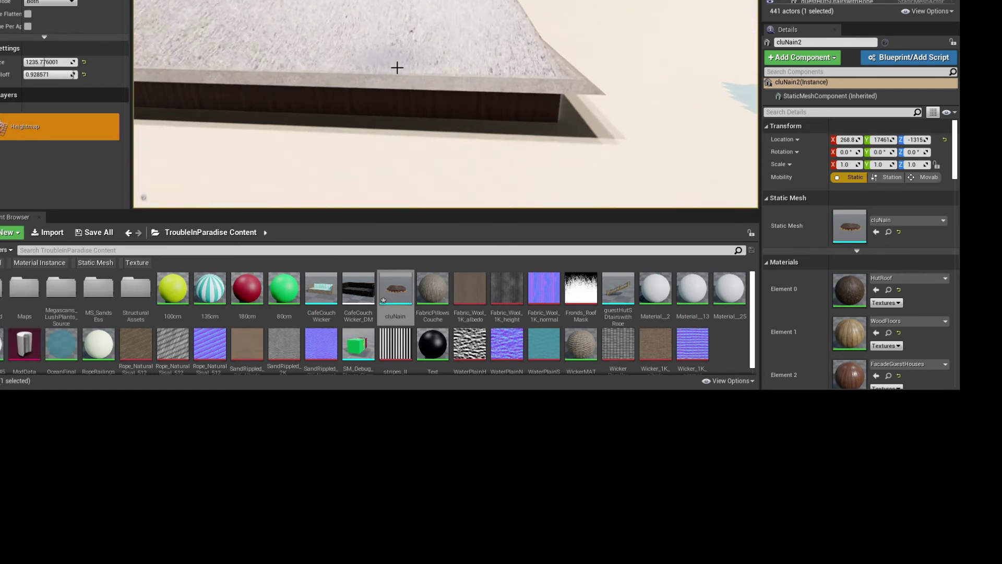
left_click(397, 67)
scroll(396, 67, "down", 5)
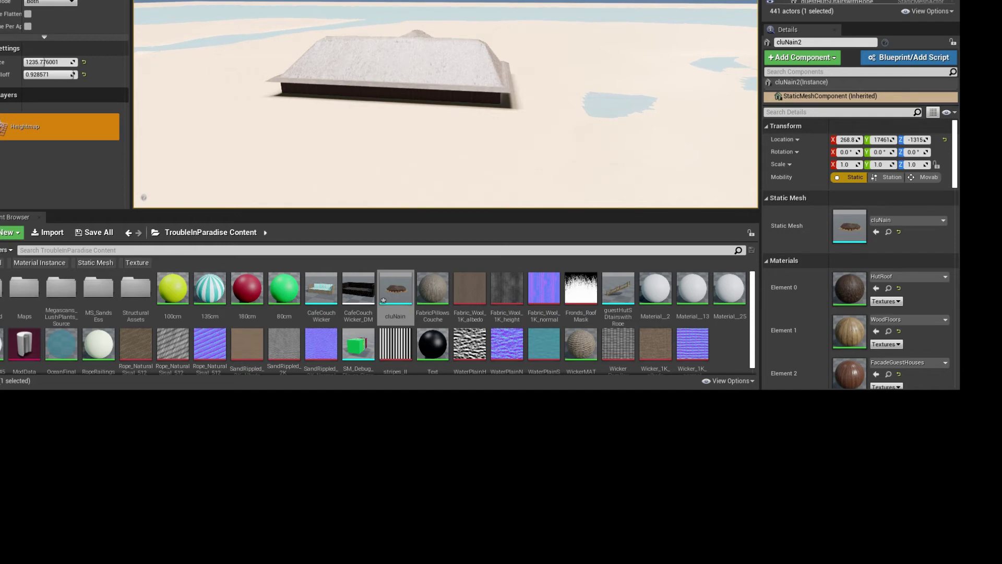
Step: Return to object selection and raise the whole cluNain building until its deck stands well above the sand
key("shift+1")
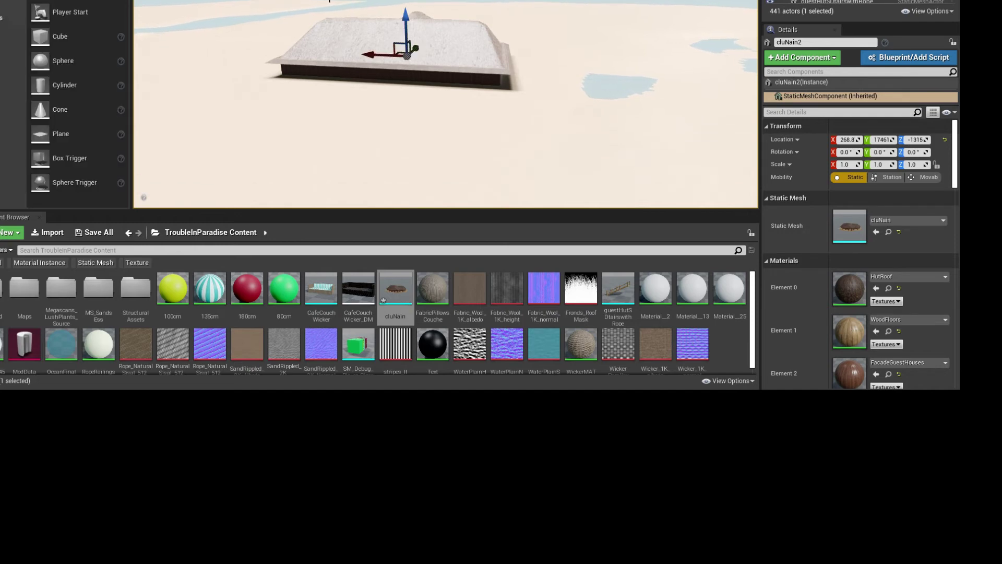
left_click(374, 28)
left_click_drag(407, 31, 409, 23)
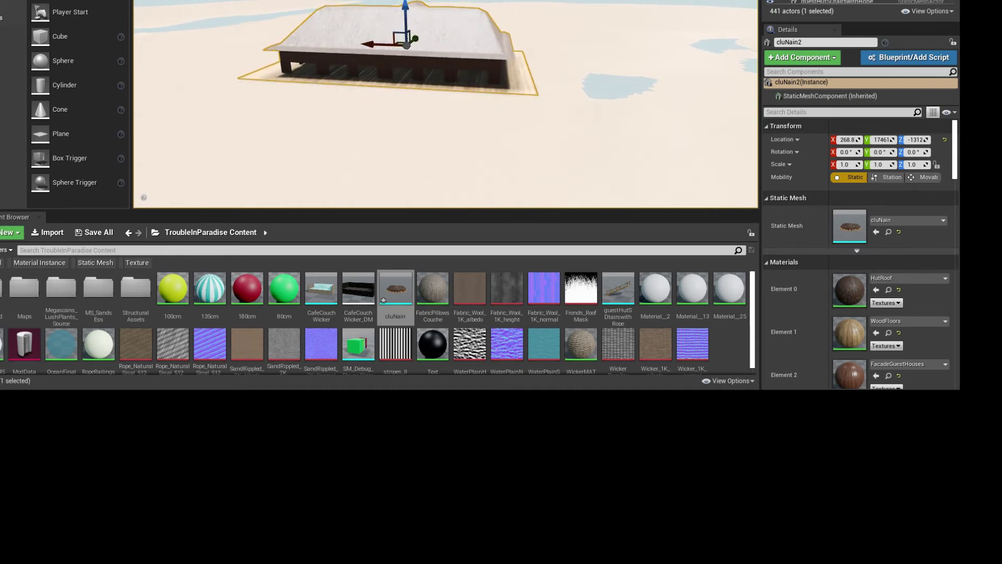
left_click_drag(398, 94, 418, 79)
right_click_drag(444, 104, 412, 104)
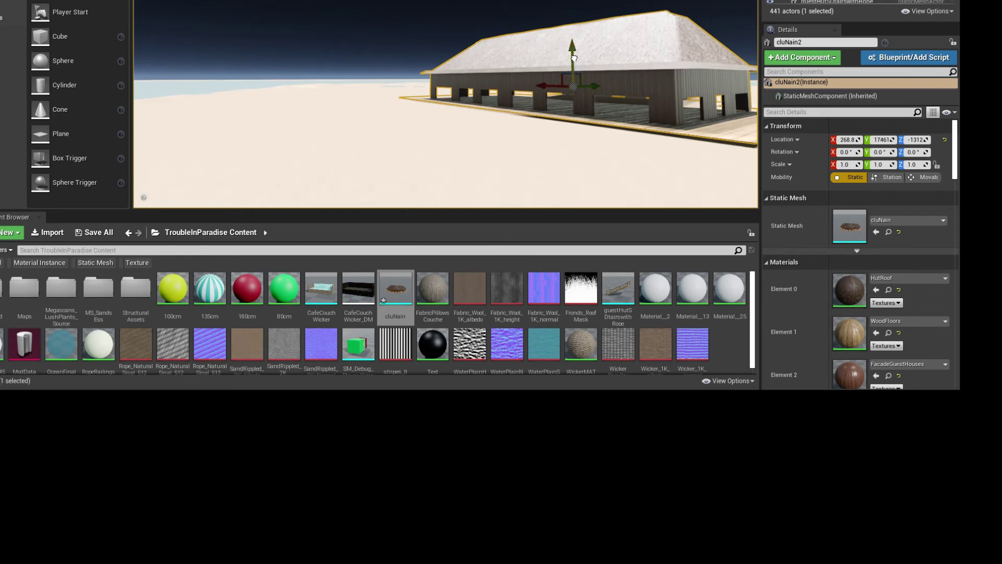
left_click_drag(573, 58, 570, 21)
Step: Duplicate the guest hut's rope-railed stairs and move the copy across the water along Y towards the cluNain building
right_click_drag(569, 21, 506, 24)
key("w")
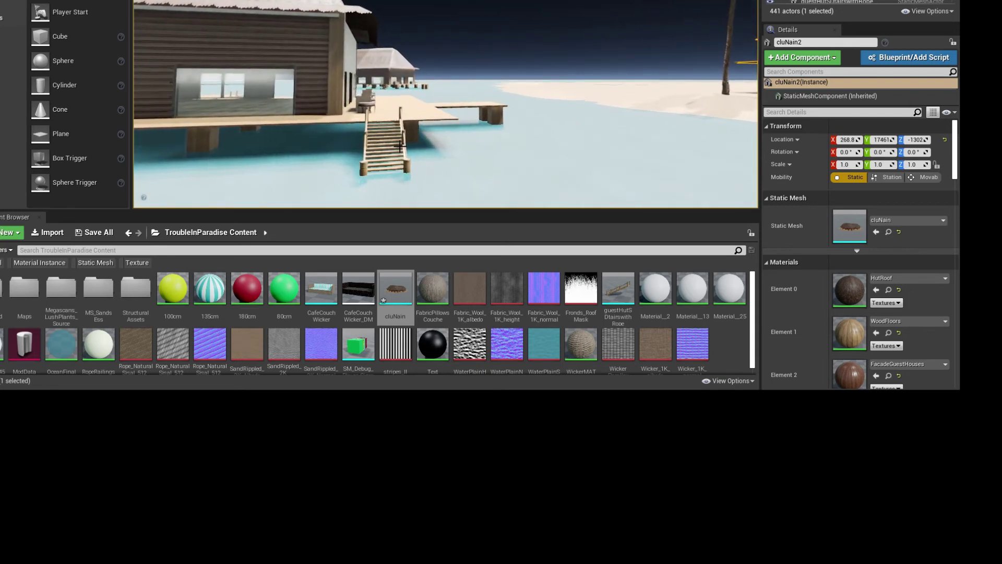
left_click(400, 146)
left_click(395, 150)
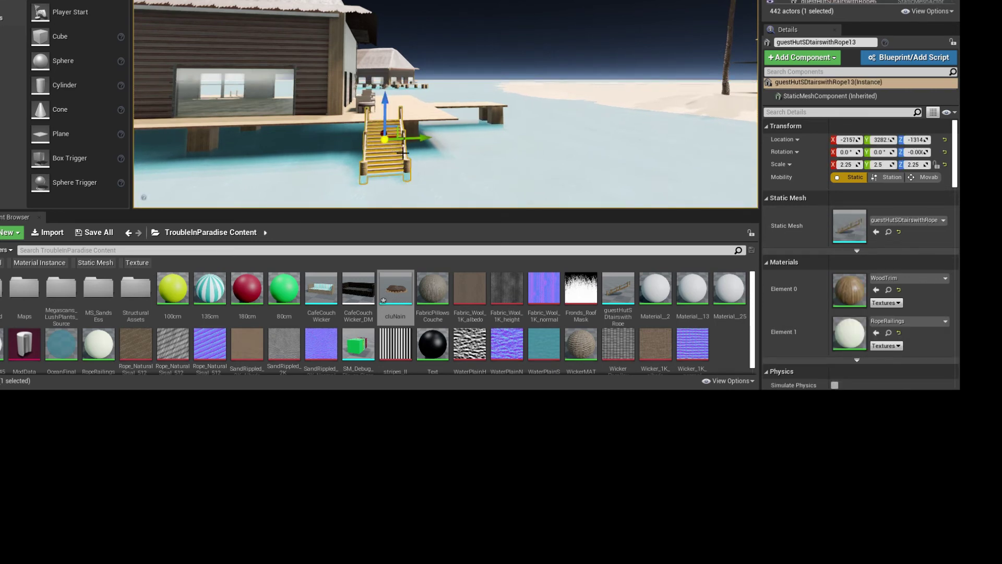
left_click_drag(410, 138, 731, 133, "alt")
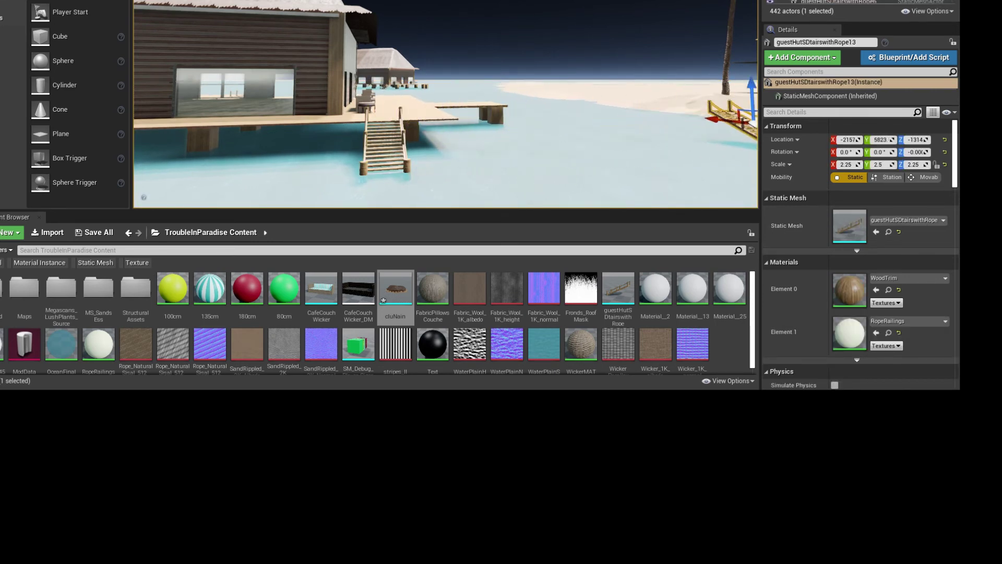
right_click_drag(600, 119, 646, 119)
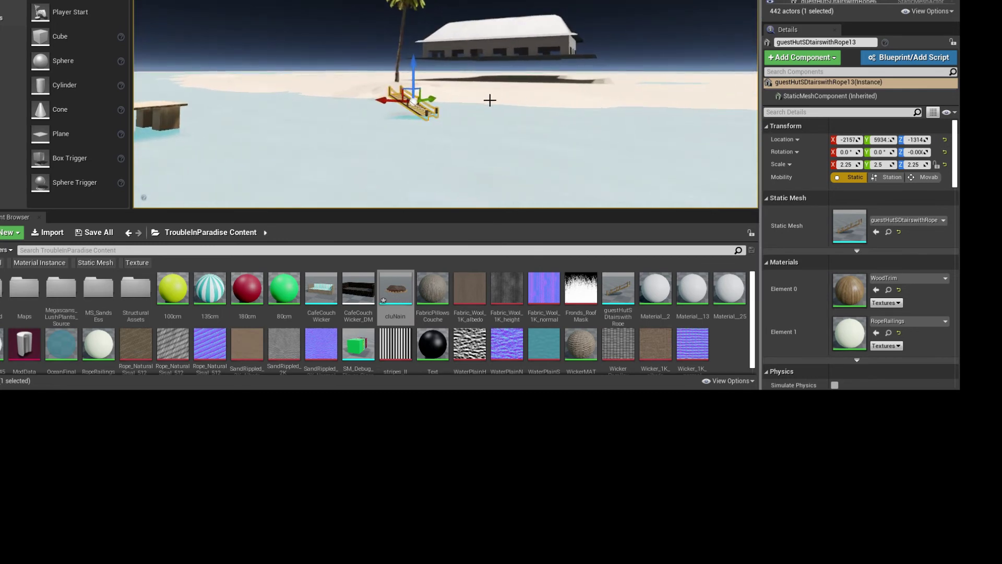
left_click_drag(429, 100, 530, 81)
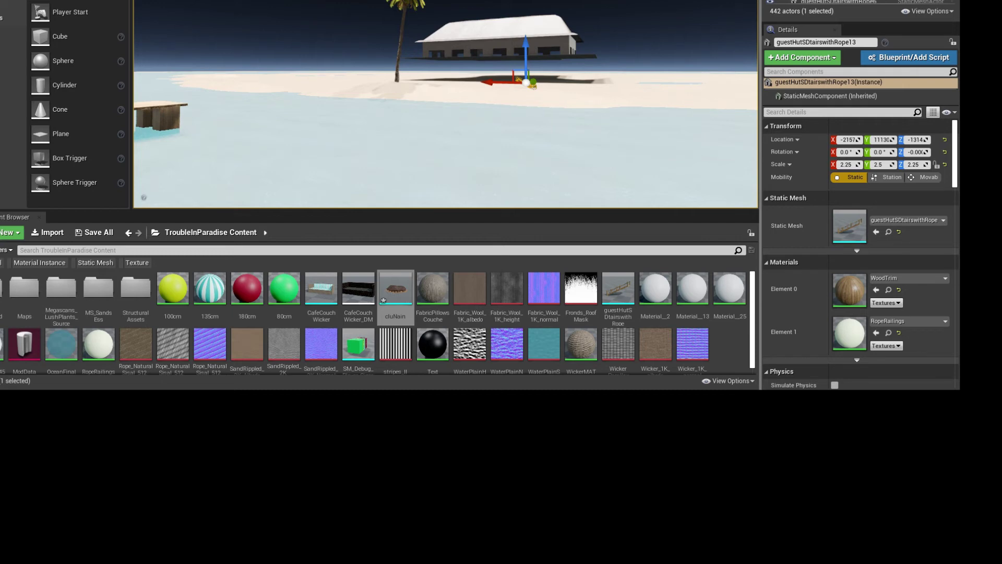
Step: Hide the landscape and other covering actors in the top view, and move the cluNain building farther from the guest huts
key("alt+j")
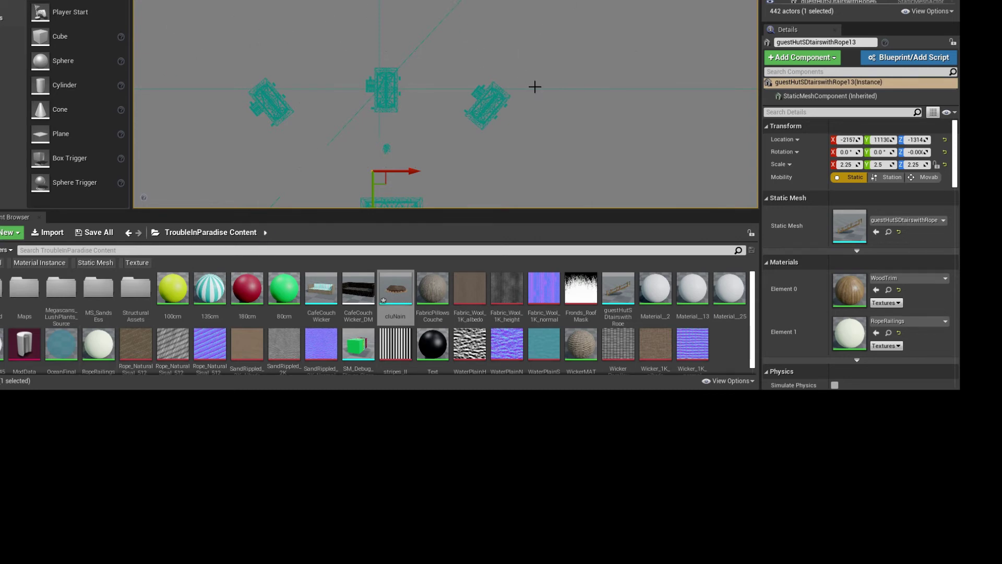
left_click(549, 73)
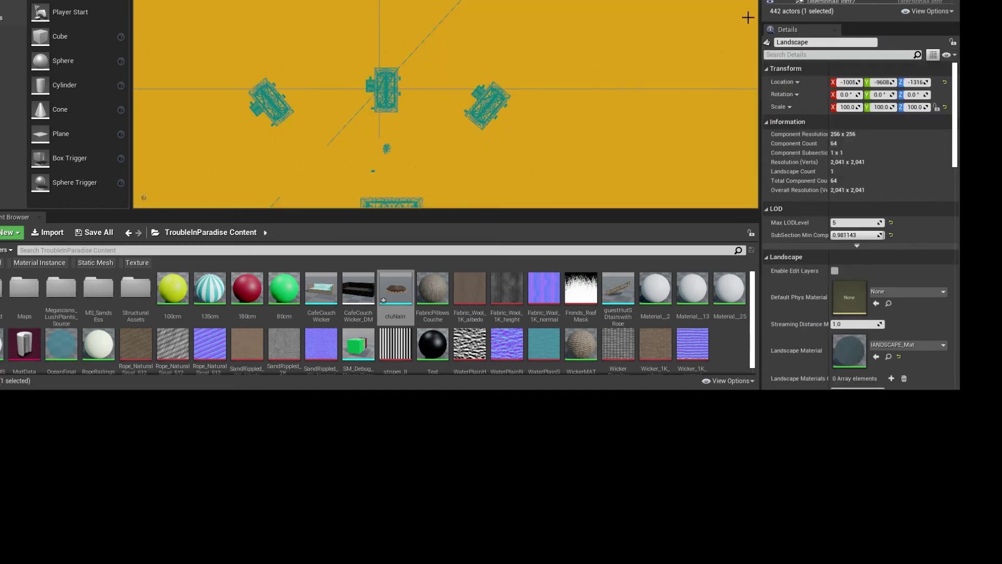
scroll(856, 2, "down", 10)
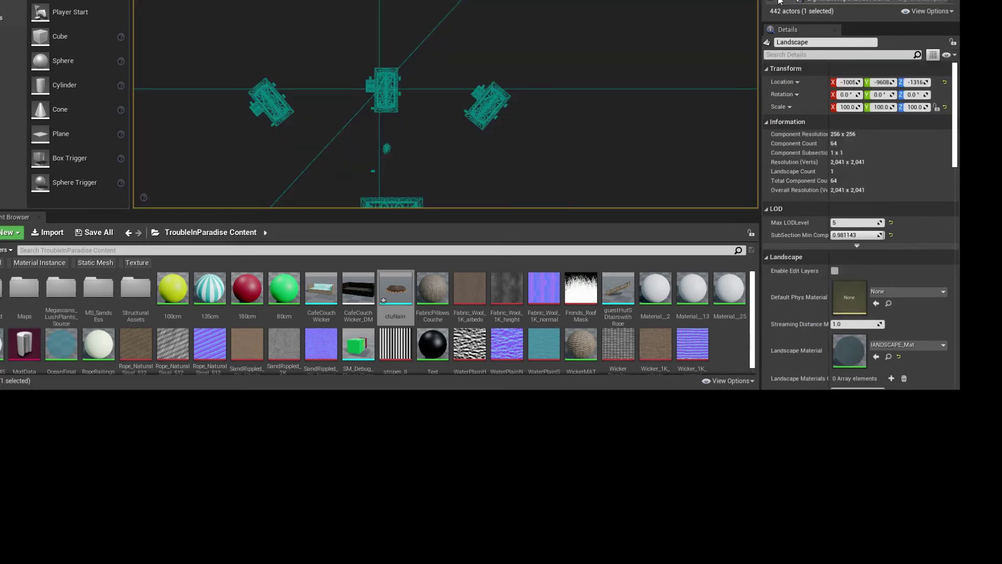
scroll(857, 2, "down", 5)
scroll(857, 3, "down", 2)
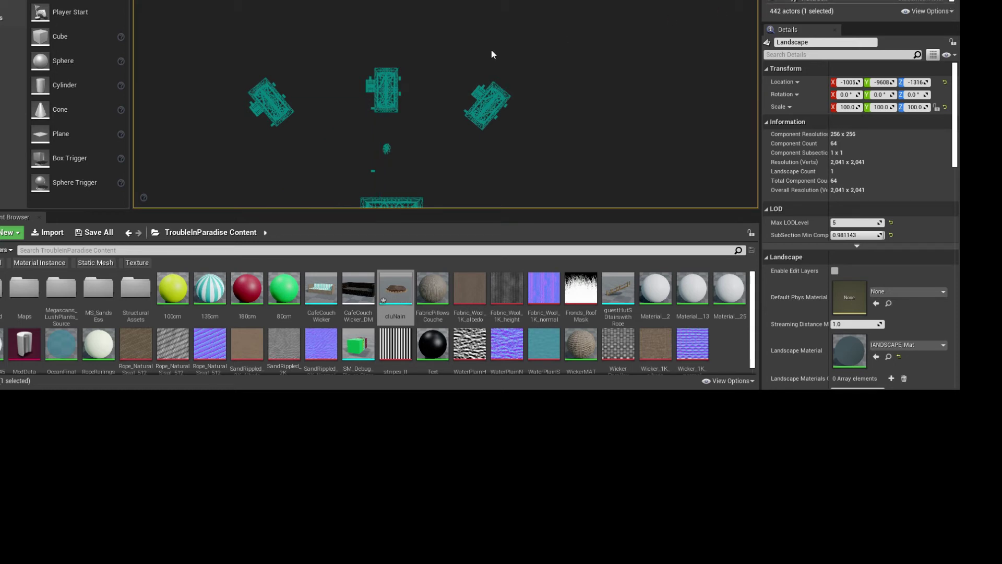
right_click_drag(446, 56, 450, 0)
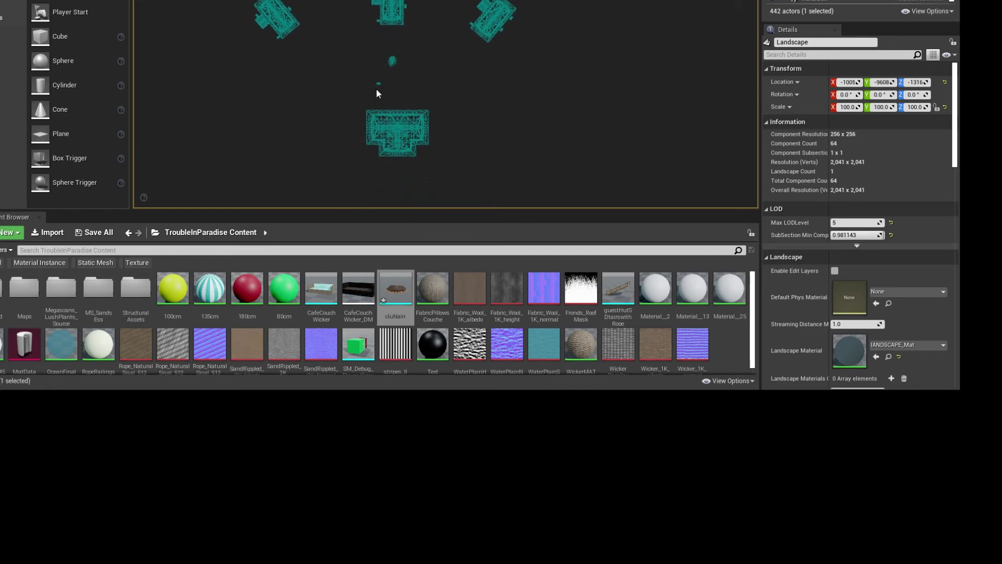
left_click_drag(331, 96, 407, 192)
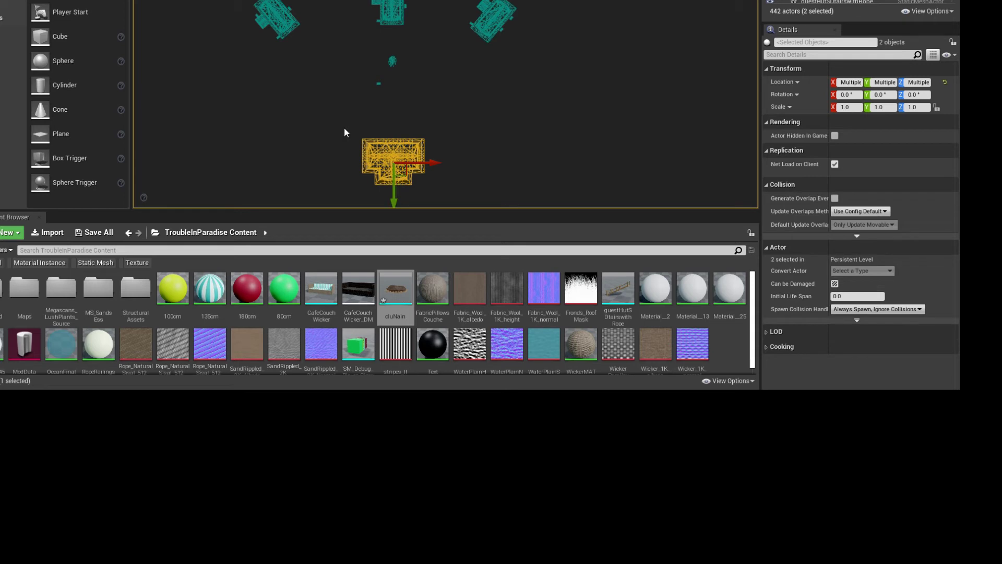
Step: Select the copied stairs in the top view and move them to the hut-facing corner of the cluNain building's deck
left_click_drag(362, 74, 383, 90)
scroll(383, 89, "up", 3)
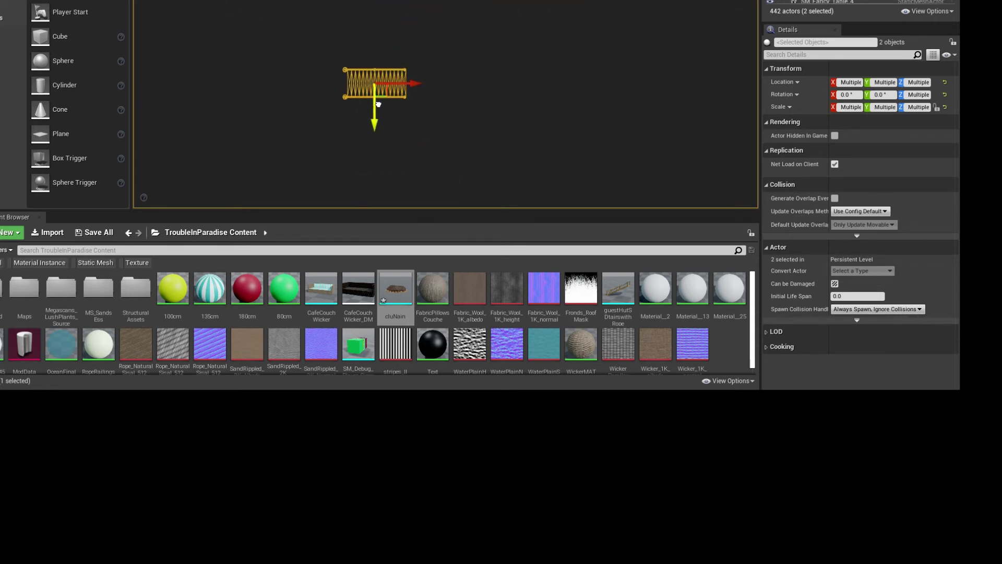
right_click_drag(385, 89, 386, 209)
scroll(377, 138, "down", 10)
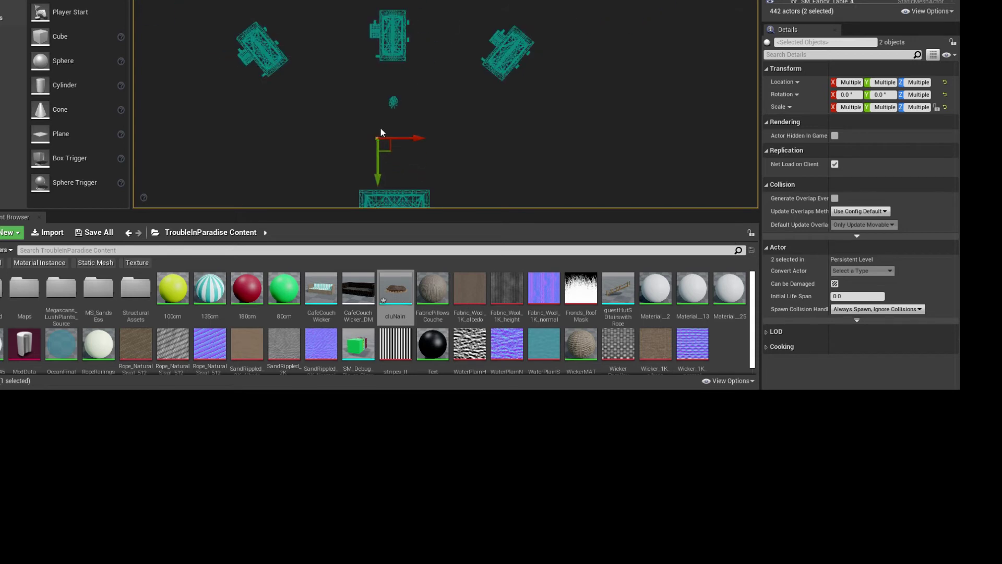
left_click_drag(380, 154, 384, 172)
scroll(384, 171, "up", 8)
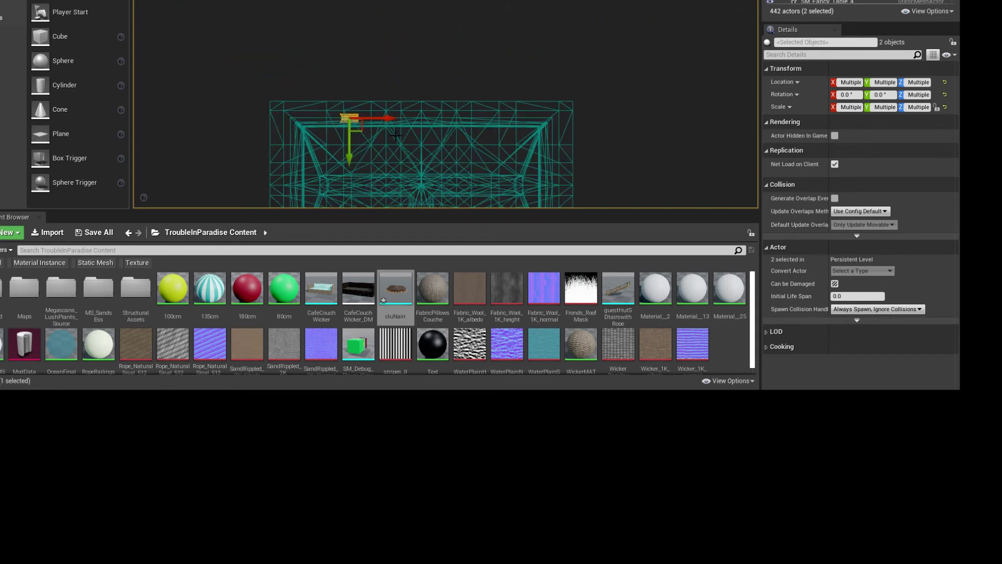
left_click_drag(385, 126, 292, 110)
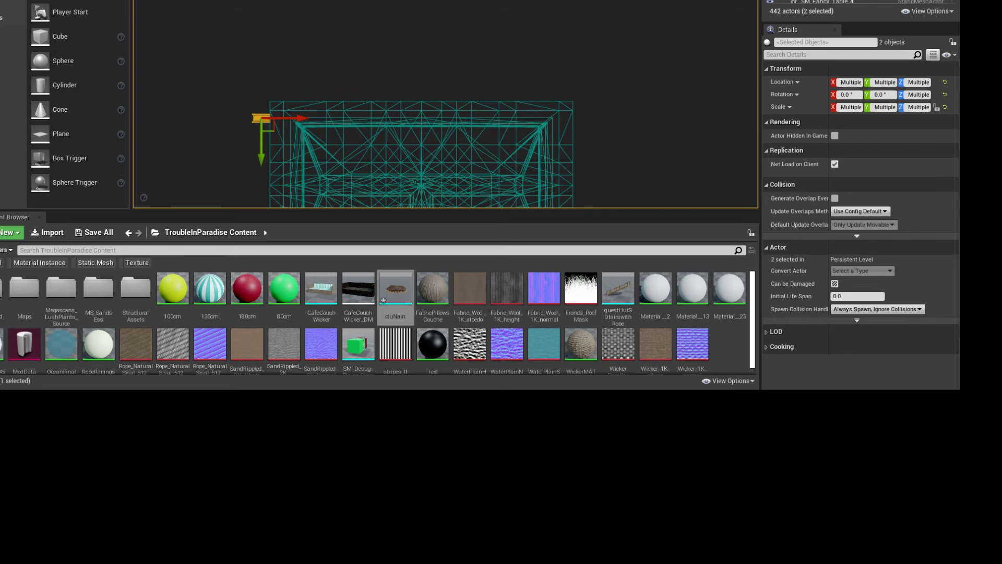
Step: Duplicate the stairs in a side view and fit the upper flight's top against the edge of the cluNain building's deck
left_click(183, 4)
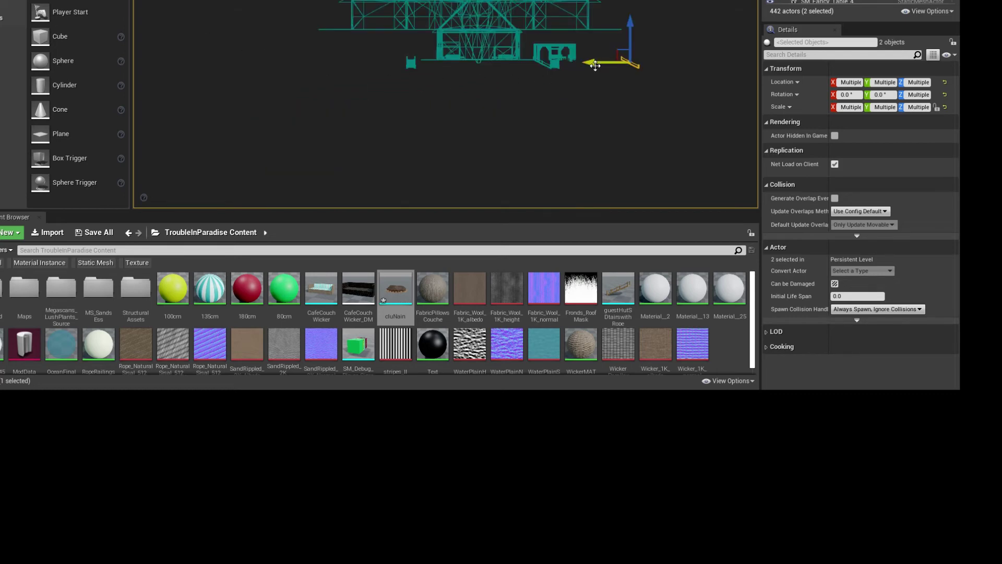
left_click_drag(628, 46, 618, 19)
scroll(624, 26, "up", 16)
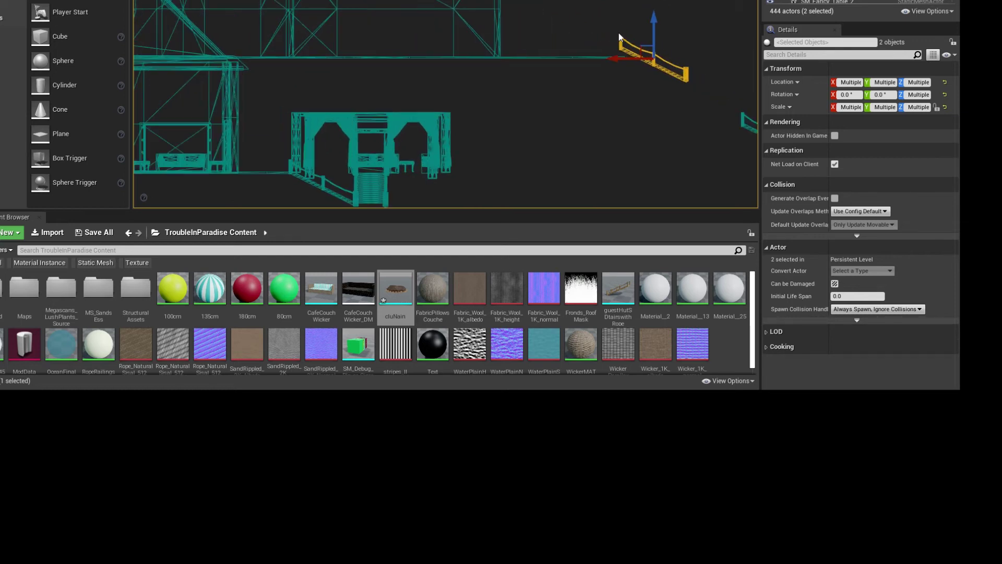
left_click_drag(705, 90, 715, 111)
scroll(598, 109, "down", 10)
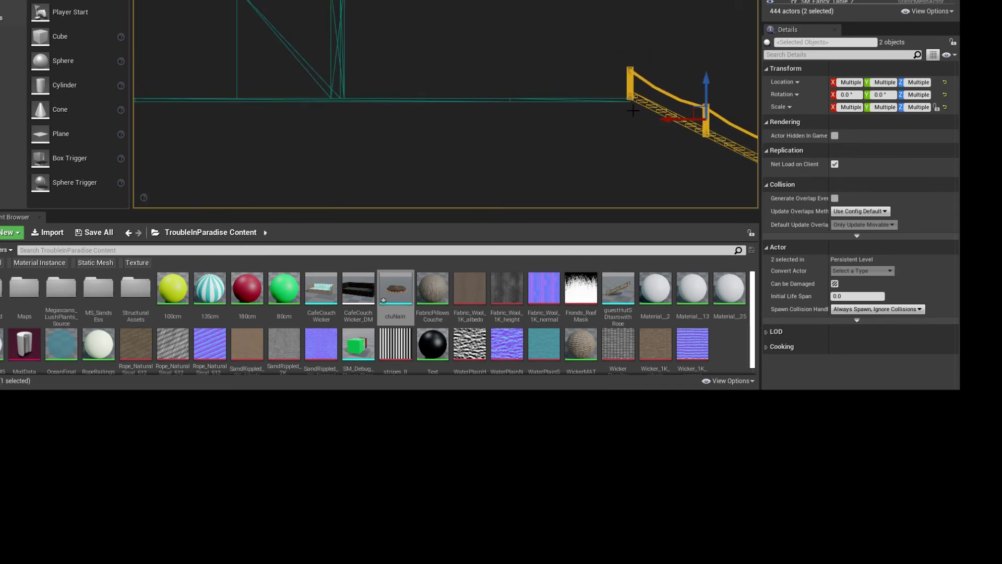
Step: Move the second stair flight up against the lower end of the first so both form one continuous staircase
left_click(659, 131)
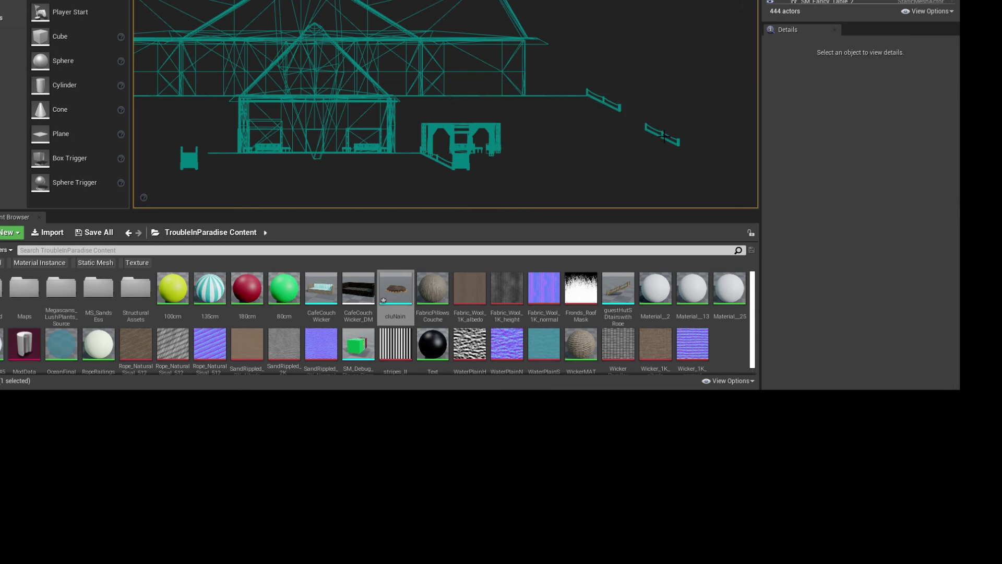
left_click_drag(659, 131, 627, 108)
scroll(627, 107, "up", 5)
scroll(628, 107, "up", 4)
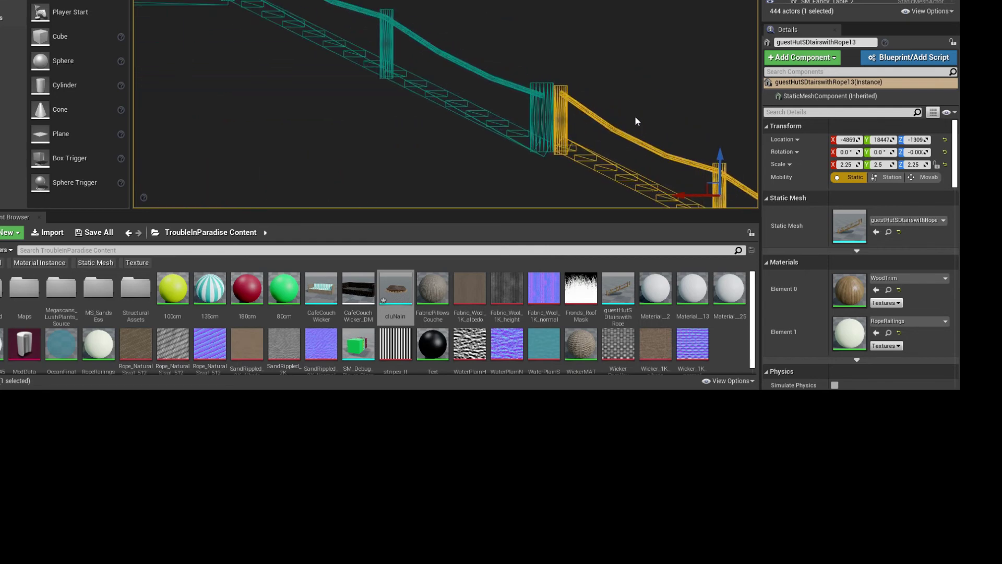
scroll(669, 130, "down", 1)
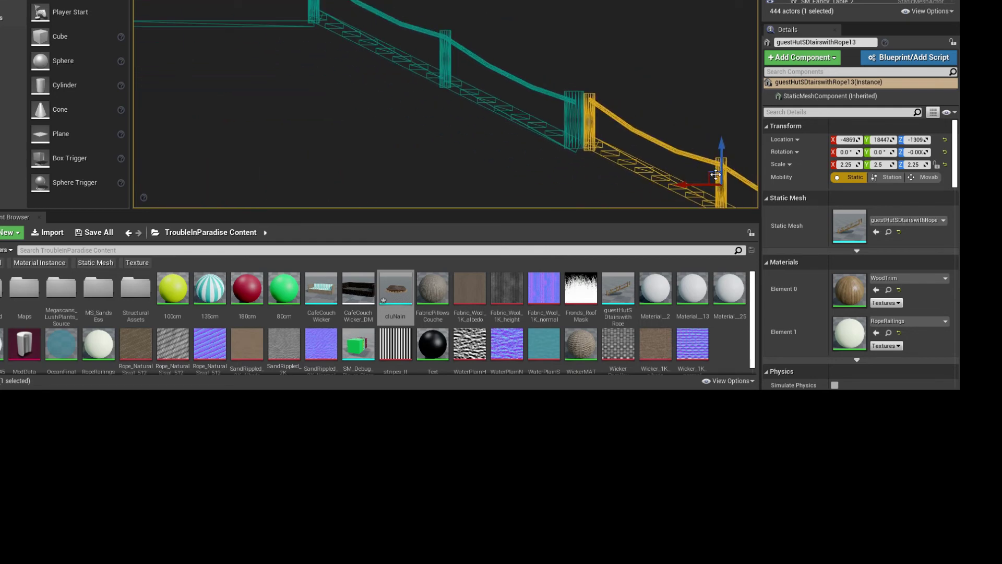
left_click_drag(713, 172, 709, 172)
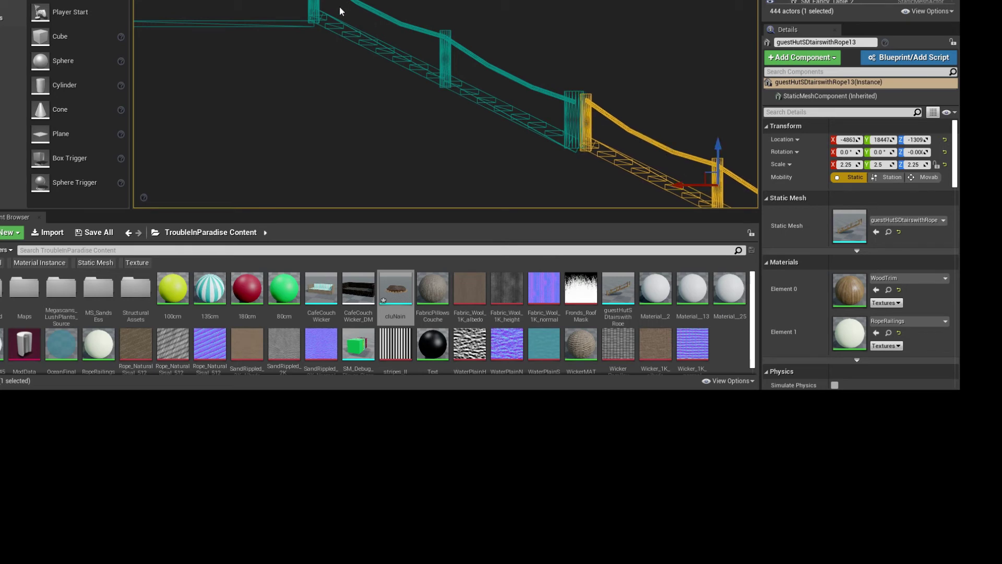
Step: Check from above how the two stair flights line up with each other and with the cluNain building's deck
key("alt+j")
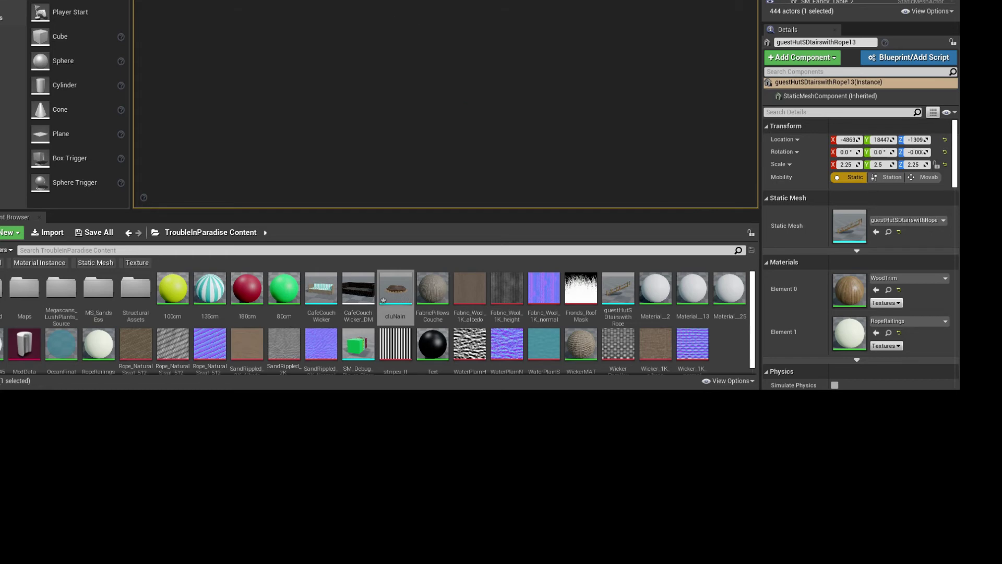
scroll(340, 39, "down", 12)
right_click_drag(327, 39, 342, 39)
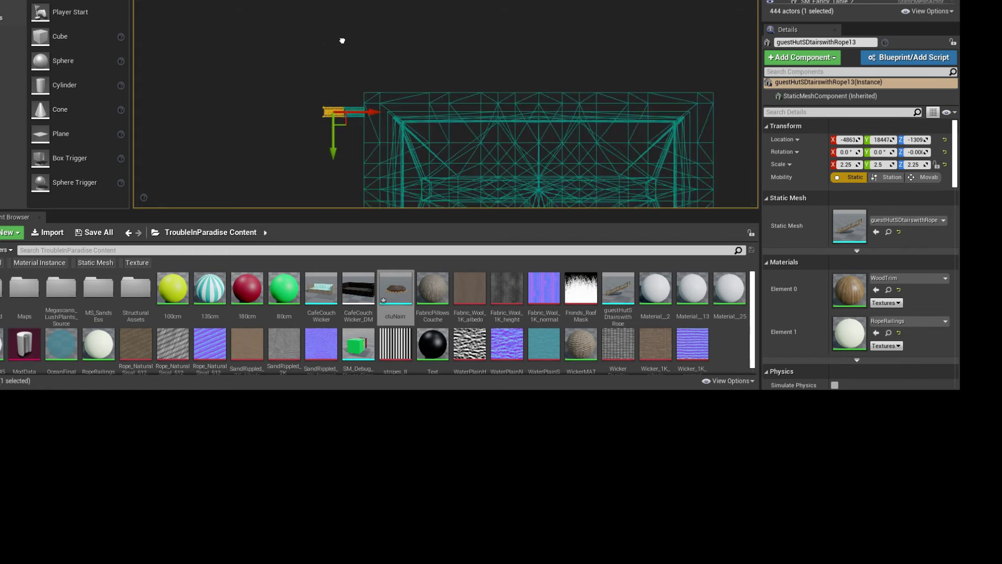
scroll(340, 76, "up", 9)
scroll(350, 110, "up", 3)
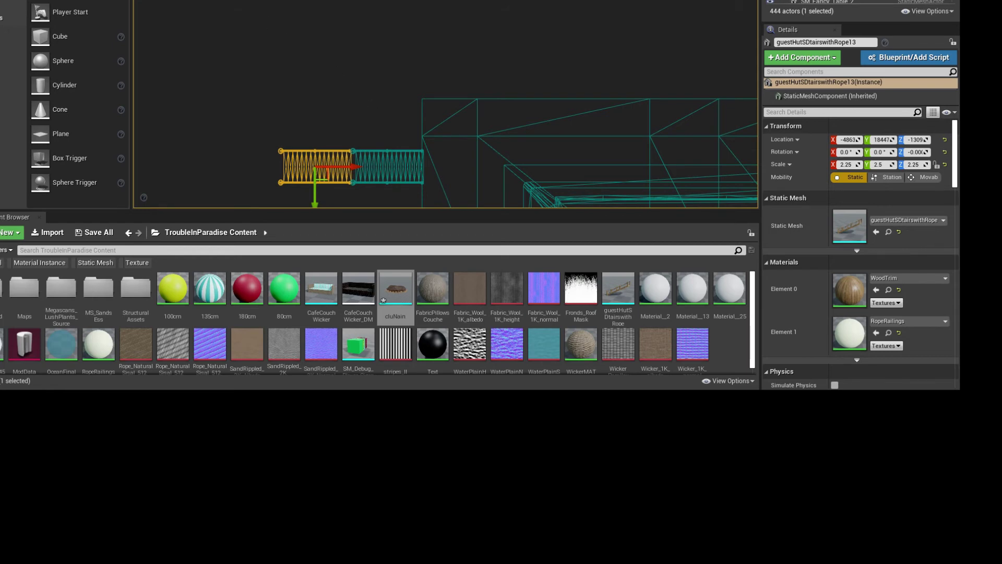
Step: Return to the perspective view, find the hidden landscape in the actor list and show it again
key("alt+g")
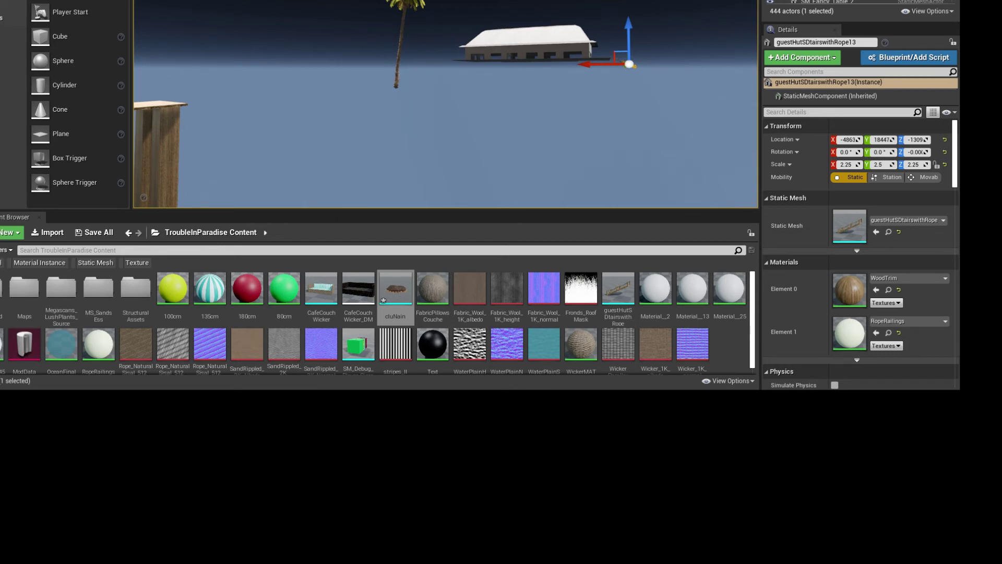
type("l")
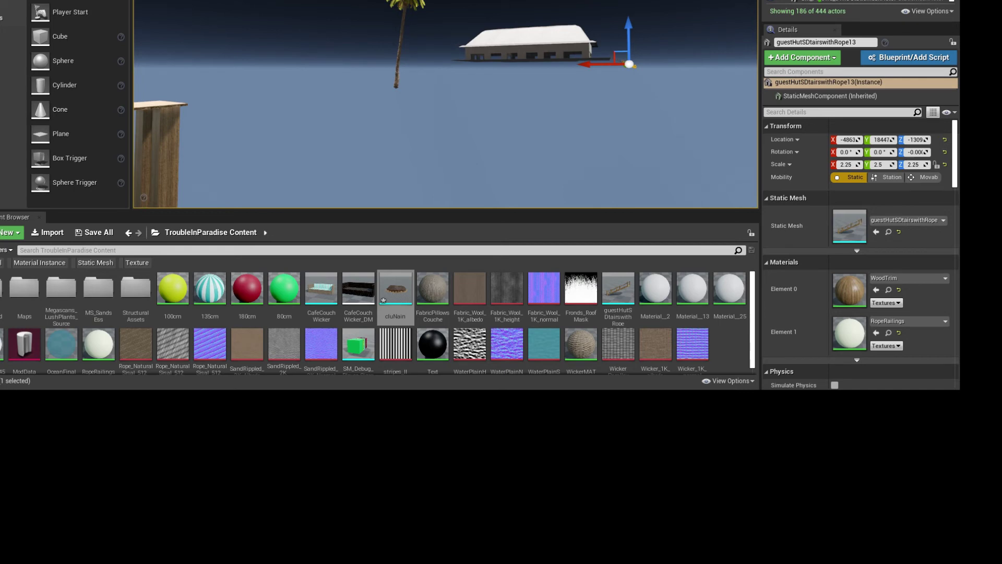
type("ig")
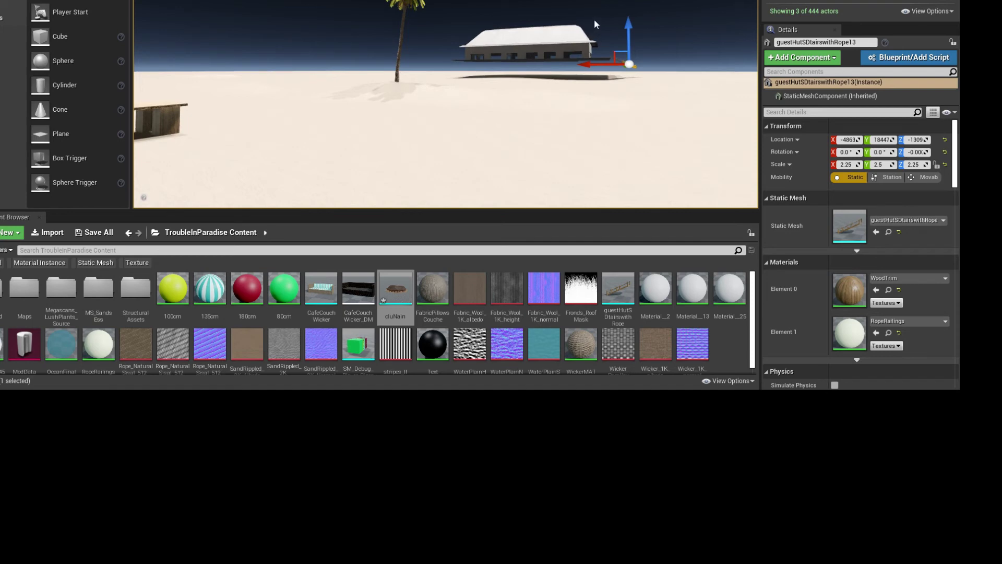
Step: Select both stair flights together with the cluNain building and lower them until the stairs reach the sand
right_click_drag(595, 24, 535, 109)
key("w")
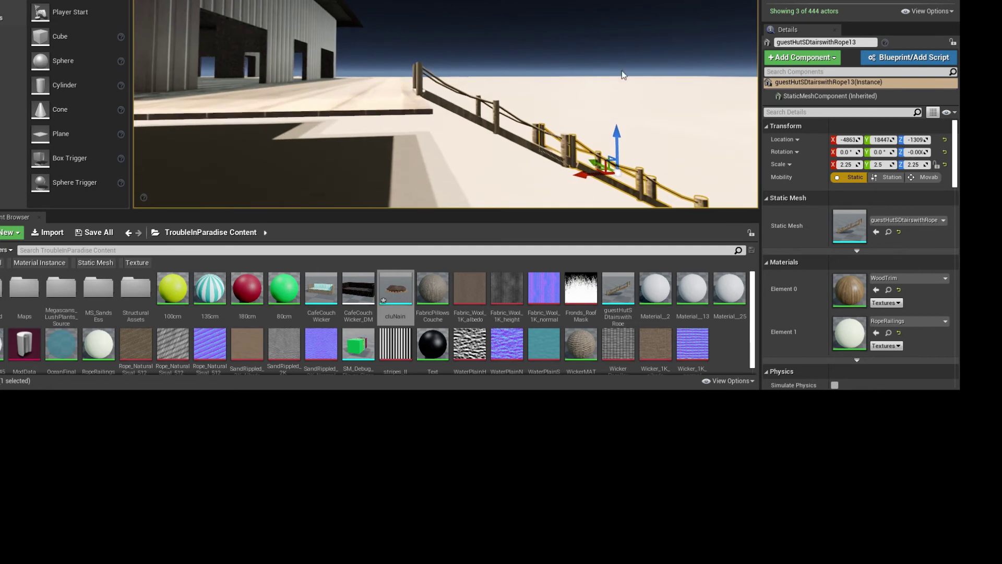
left_click(518, 140, "ctrl")
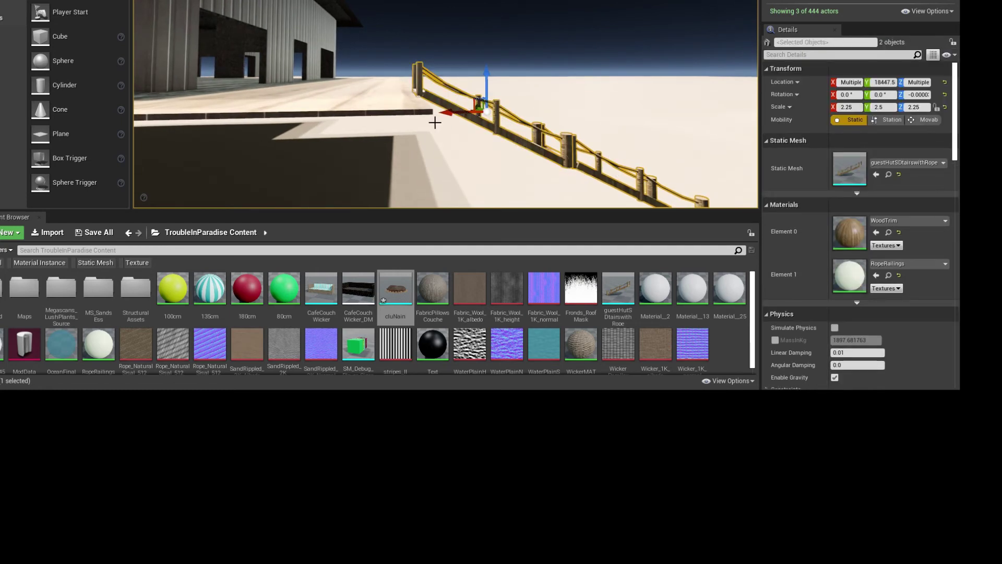
left_click(398, 111, "ctrl")
mouse_move(398, 110)
right_mouse_down()
mouse_move(414, 111)
mouse_move(381, 105)
right_mouse_up()
key("s")
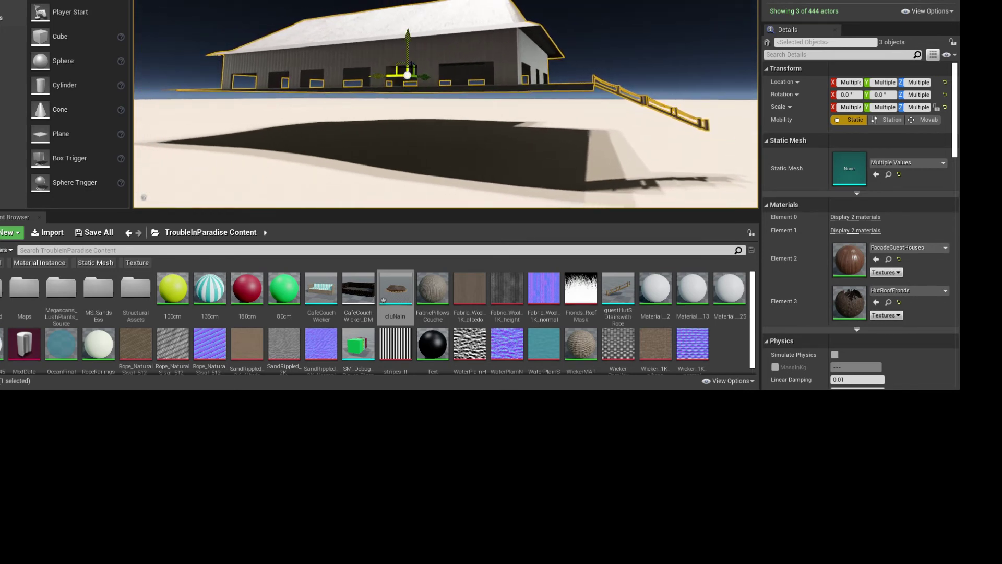
left_click_drag(405, 54, 408, 70)
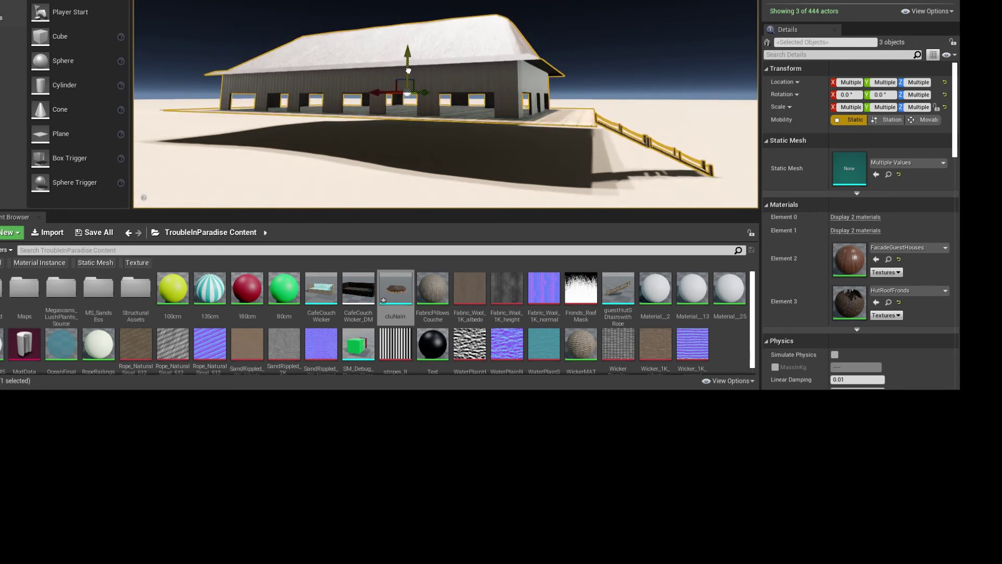
key("Escape")
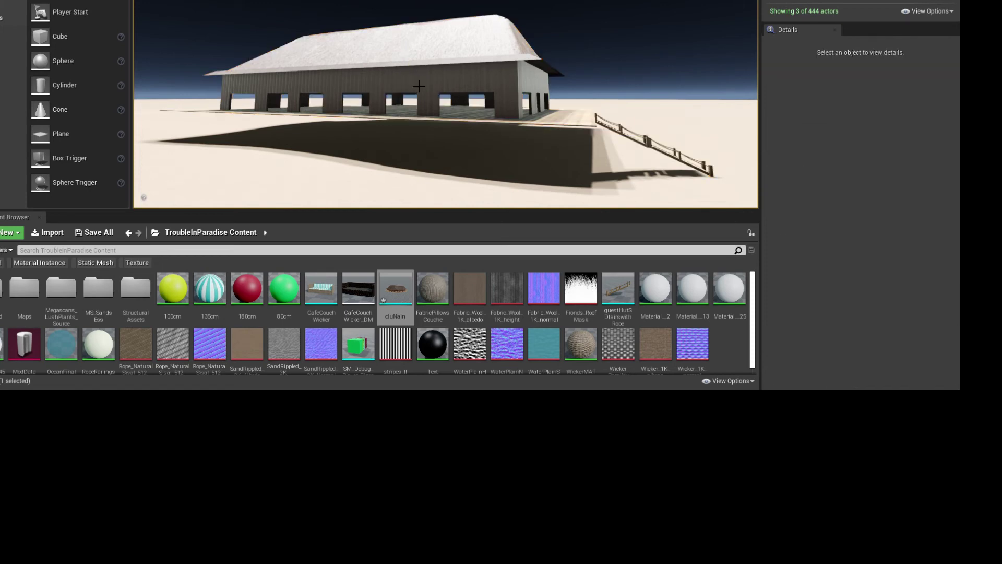
Step: Replace the cluNain building's WoodFloors material on Element 1 with WoodTrim
right_click_drag(445, 105, 445, 104)
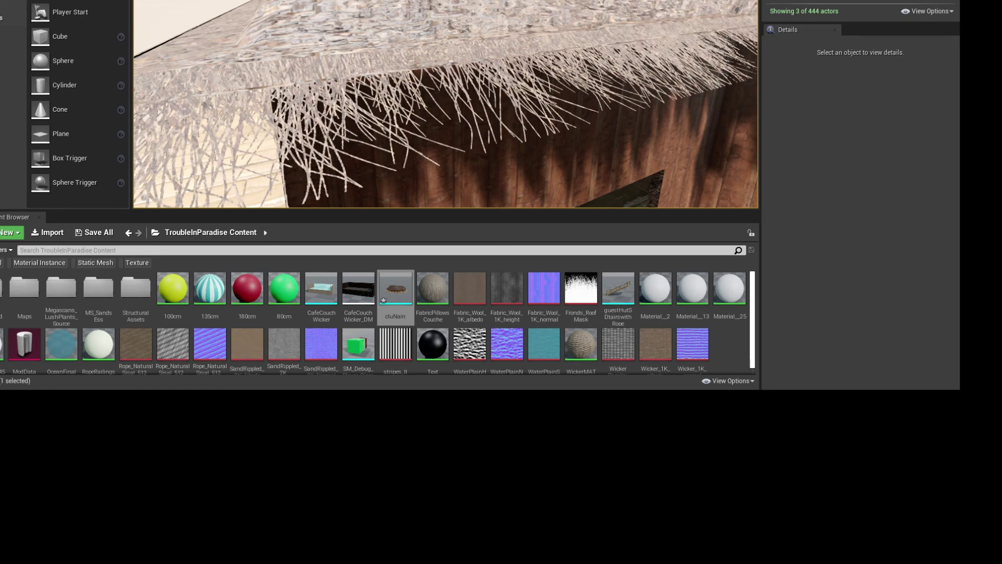
right_click_drag(445, 105, 446, 105)
key("w")
right_click_drag(446, 104, 403, 120)
key("s")
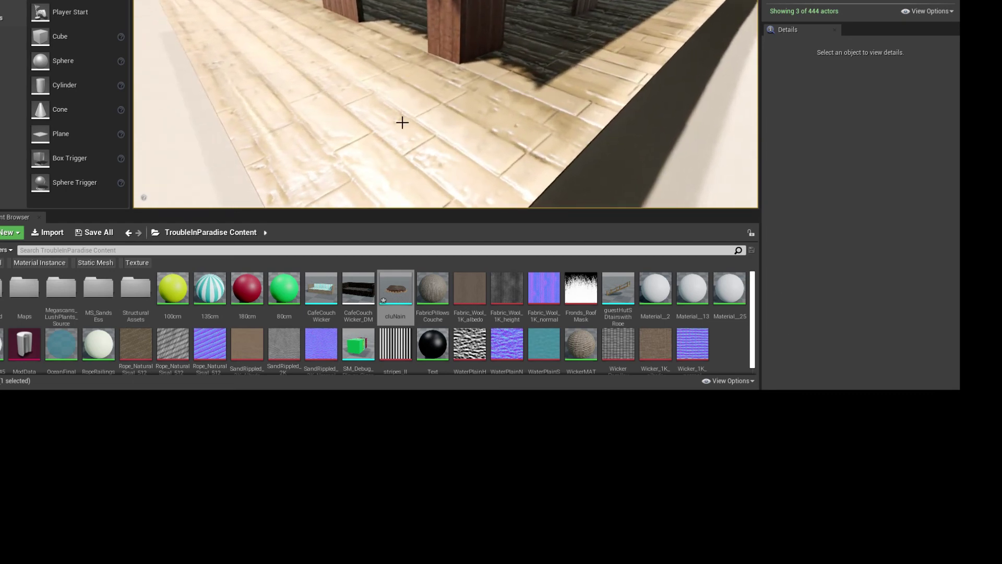
left_click(403, 120)
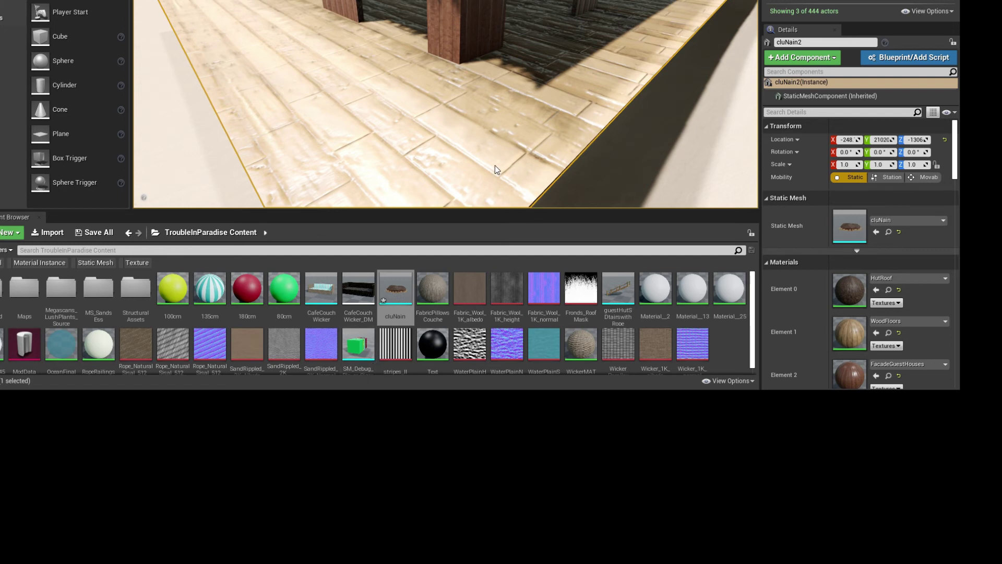
left_click(1, 262)
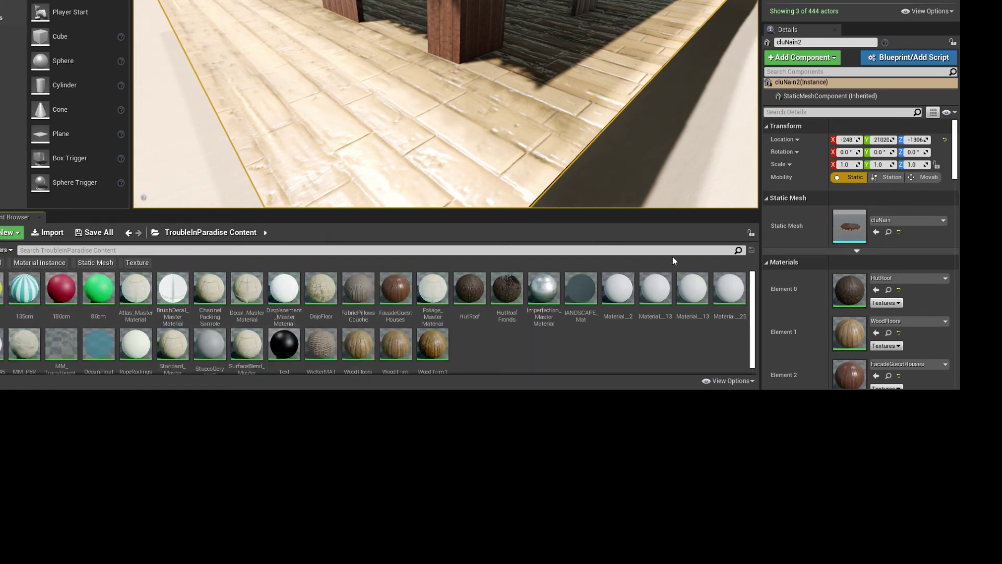
left_click(408, 350)
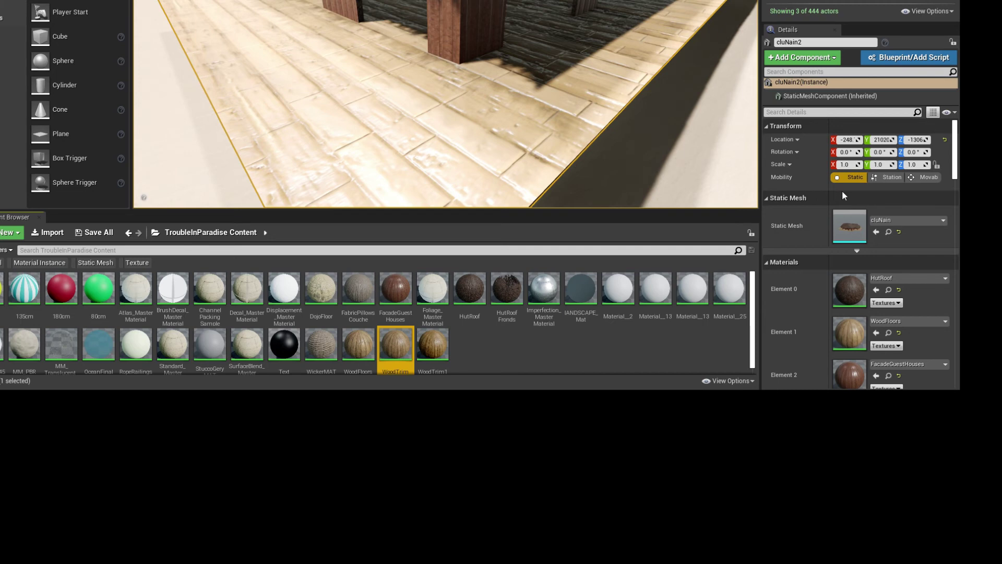
left_click(876, 333)
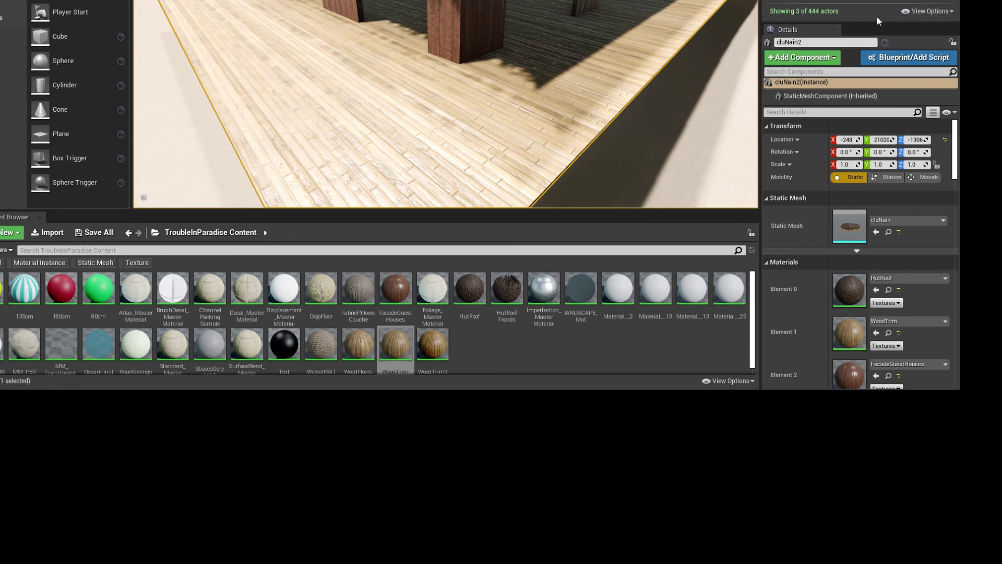
Step: Hide the landscape in the top view to expose the wireframe of the cluNain building and its stairs
key("w")
right_click_drag(447, 105, 424, 61)
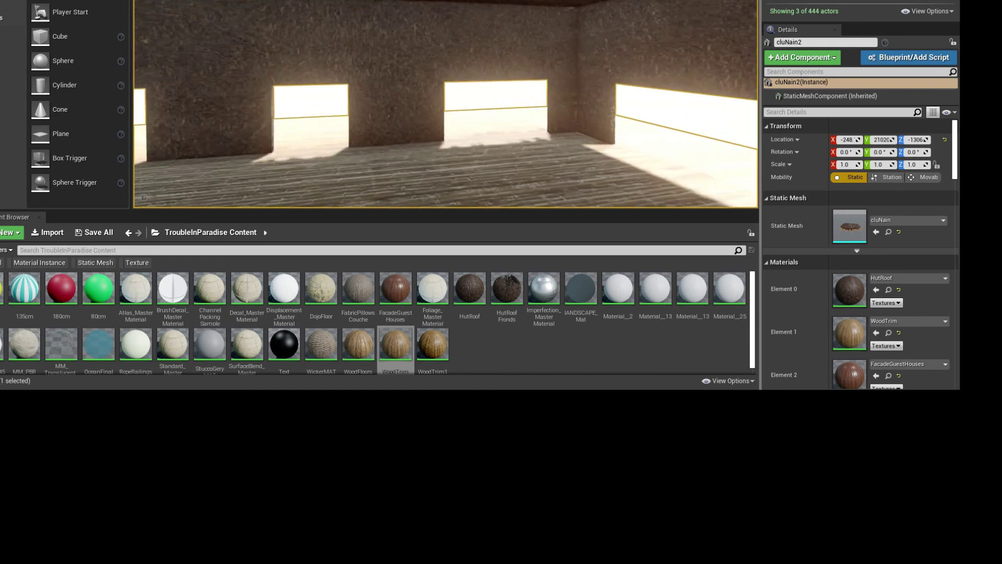
right_click_drag(423, 61, 422, 61)
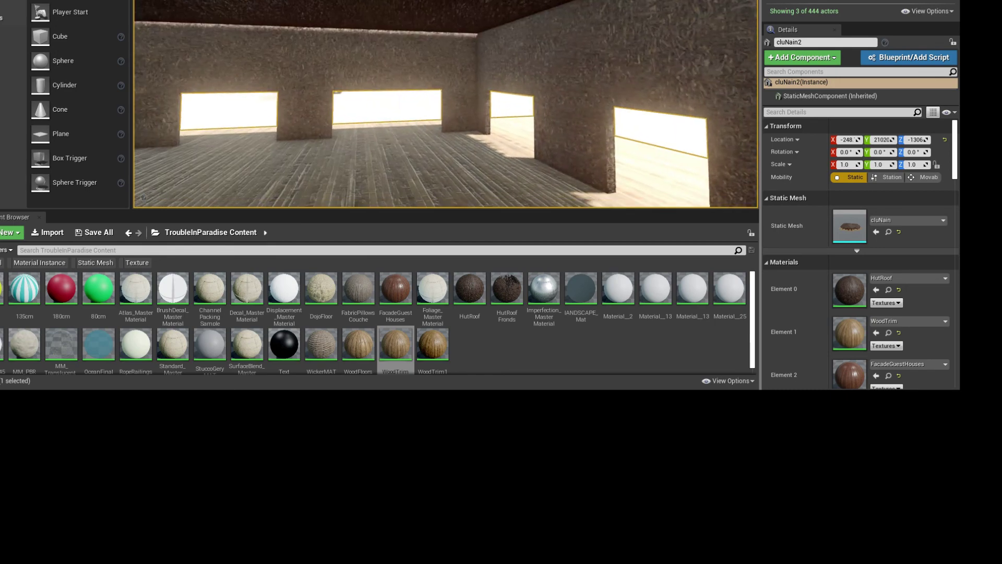
right_click_drag(423, 61, 683, 48)
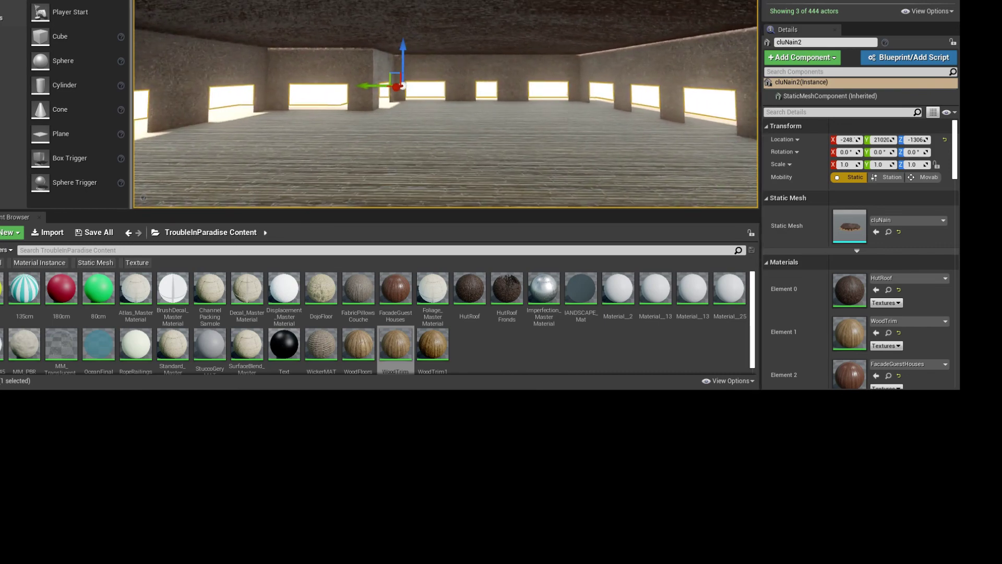
key("alt+j")
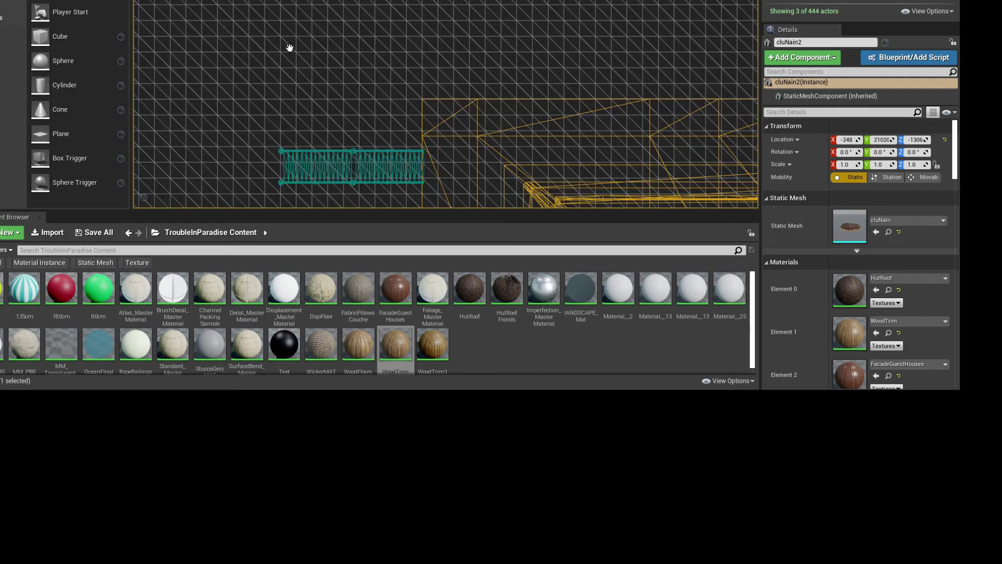
scroll(282, 22, "down", 8)
left_click(281, 22)
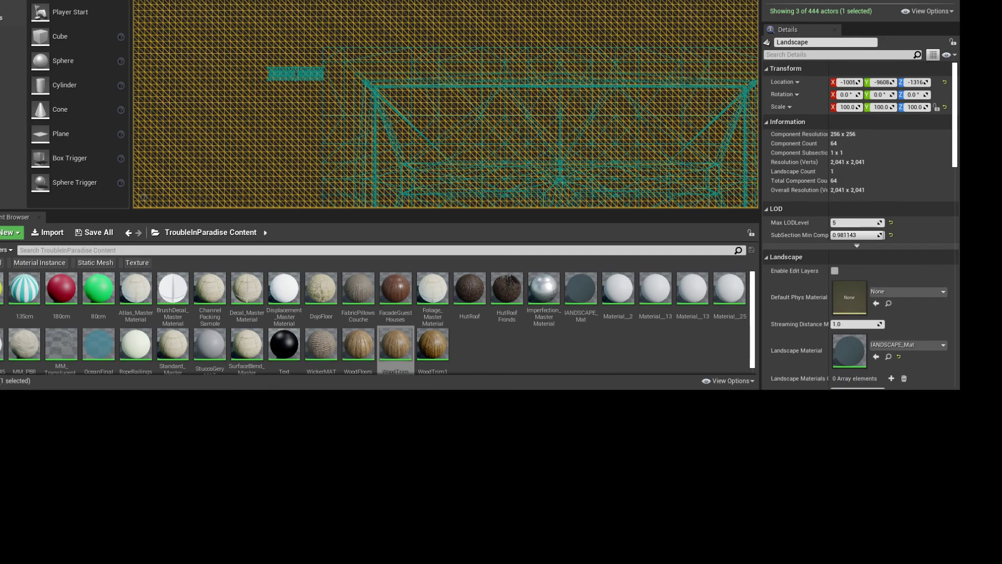
key("h")
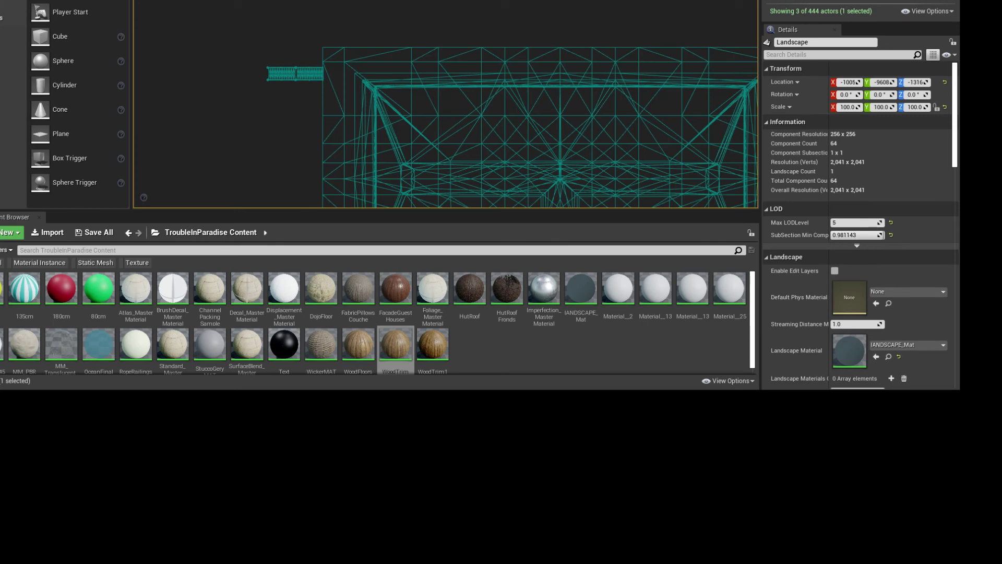
scroll(271, 21, "down", 5)
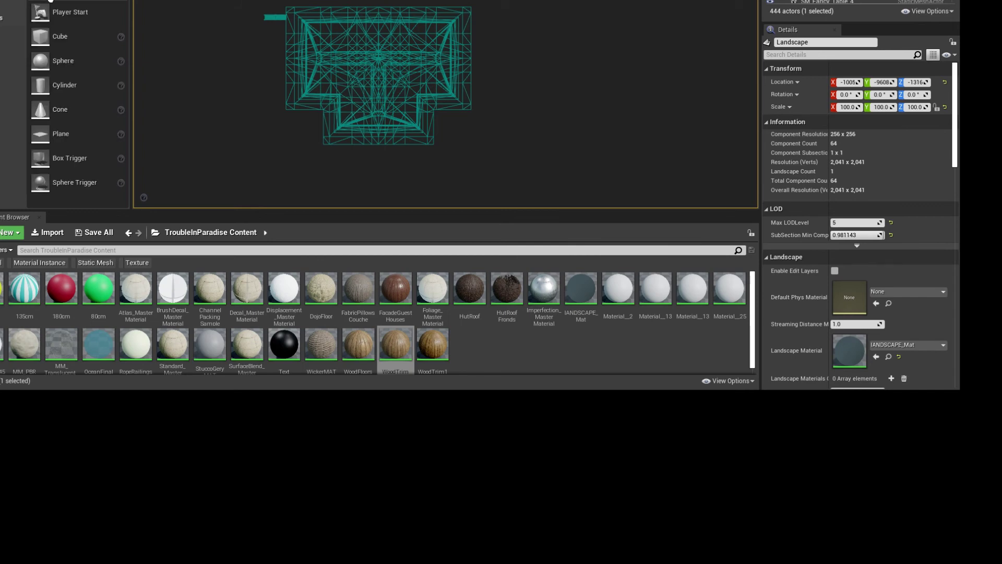
Step: Add a cube over the cluNain building's main wing, scale it to 66.0 in X and 32.0 in Y, and align it with the walls
left_click_drag(304, 62, 383, 67)
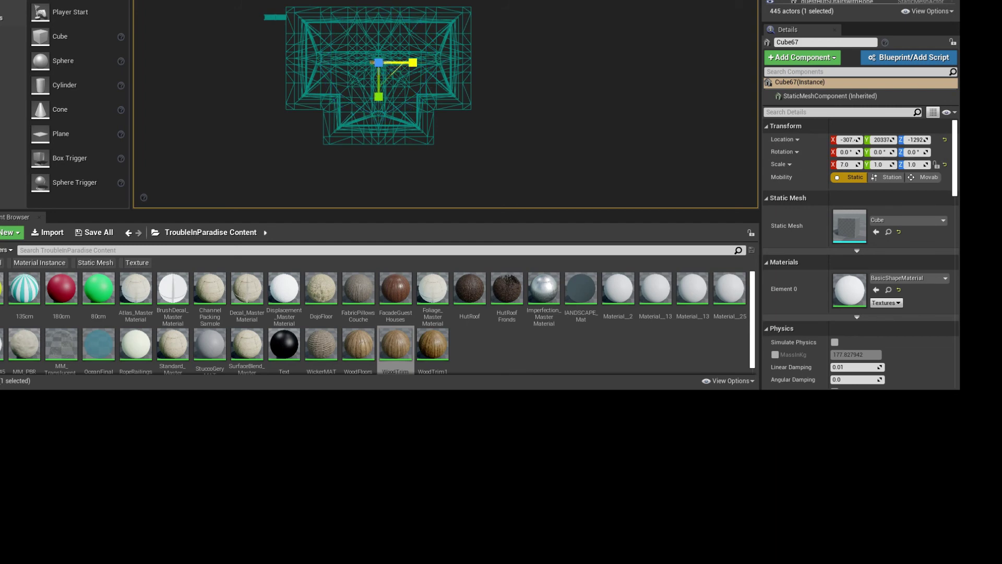
left_click_drag(413, 63, 413, 63)
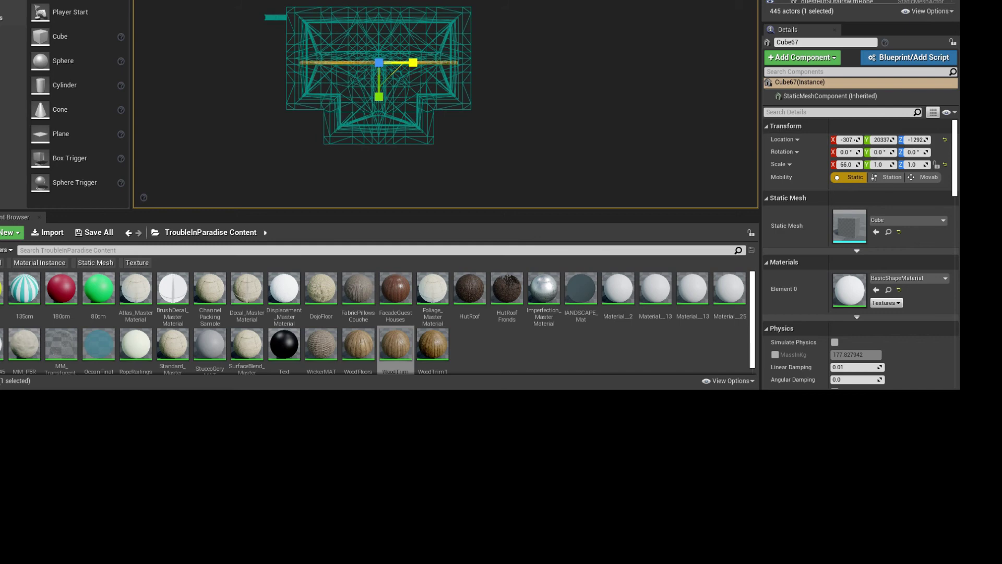
left_click_drag(379, 96, 380, 121)
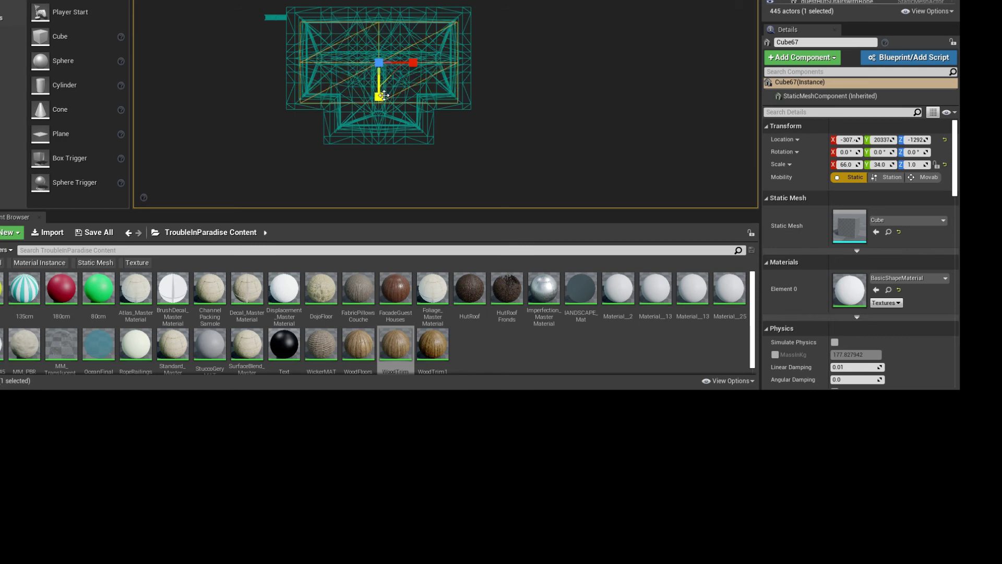
mouse_move(379, 96)
left_mouse_down()
mouse_move(396, 91)
mouse_move(382, 86)
left_mouse_up()
key("w")
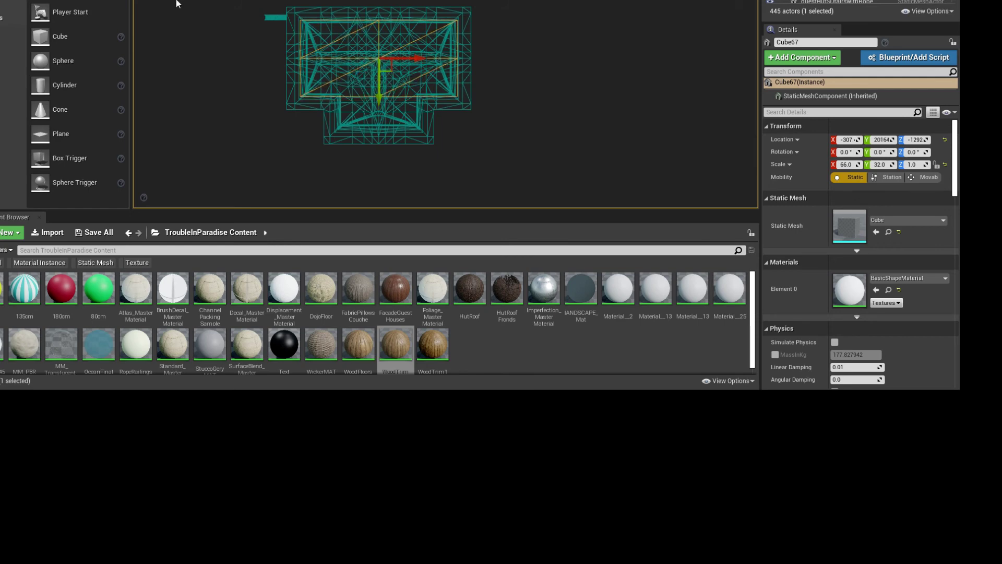
Step: Lower the cube in the front view to the cluNain building's eaves, level with the tops of the walls
key("alt+h")
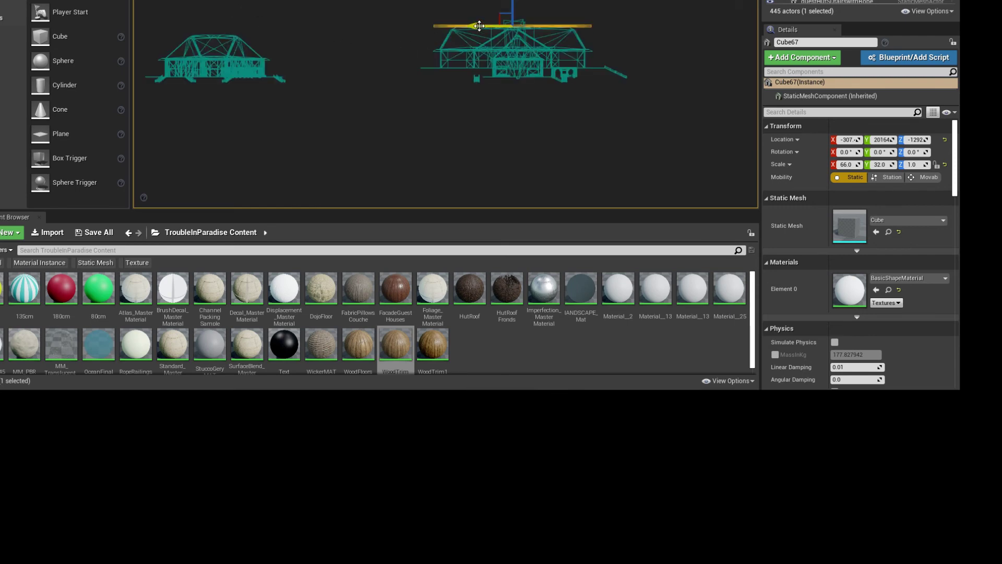
left_click_drag(517, 8, 520, 23)
scroll(518, 56, "up", 2)
scroll(519, 56, "up", 4)
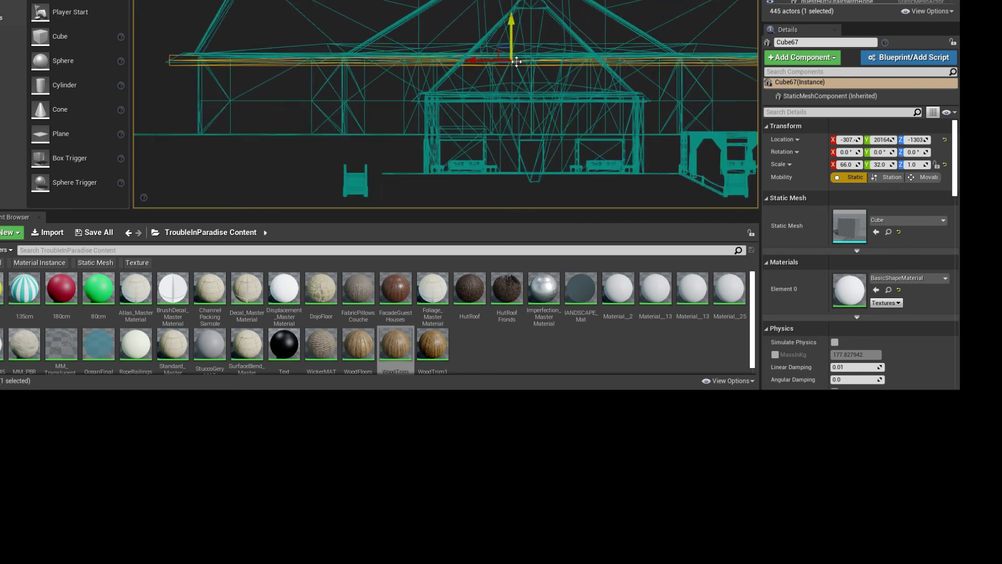
Step: Scale the cube to 61.0 in X and shift it sideways to fit between the cluNain building's outer walls
key("e")
scroll(502, 68, "down", 6)
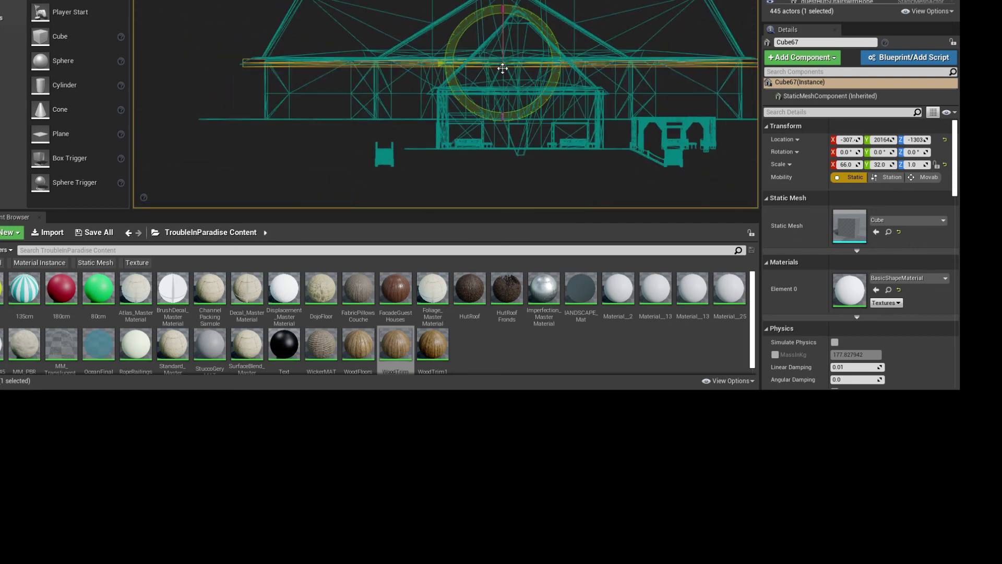
key("w")
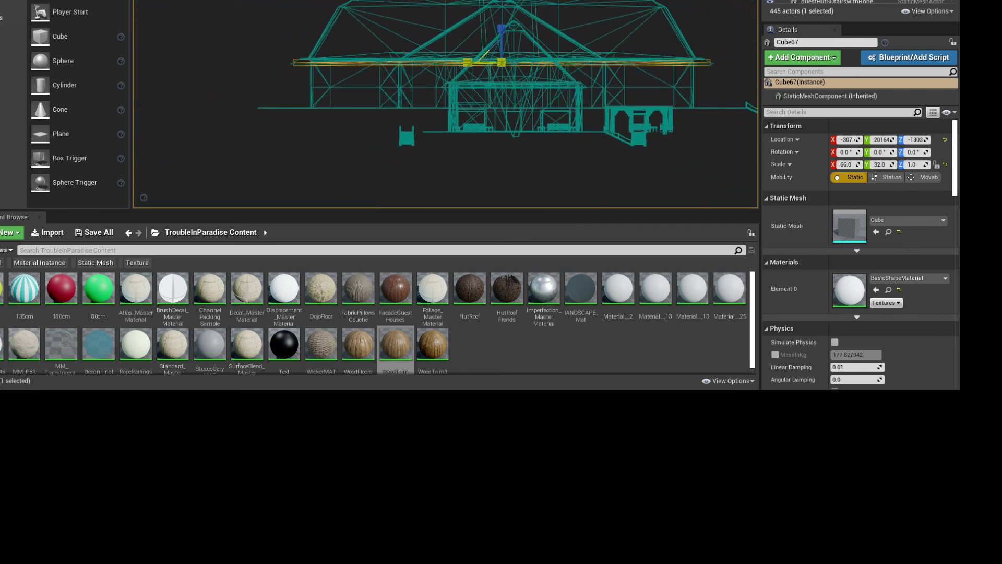
left_click_drag(468, 63, 470, 63)
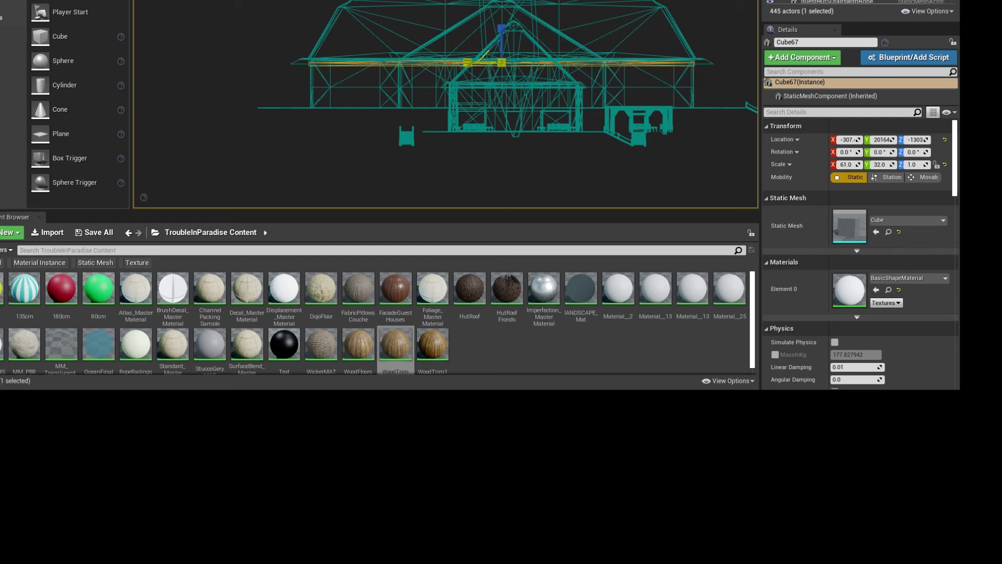
key("w")
left_click_drag(476, 67, 468, 63)
Step: In the side view, scale the cube to 44.0 in Y and shift it to span the building's full depth
left_click(175, 3)
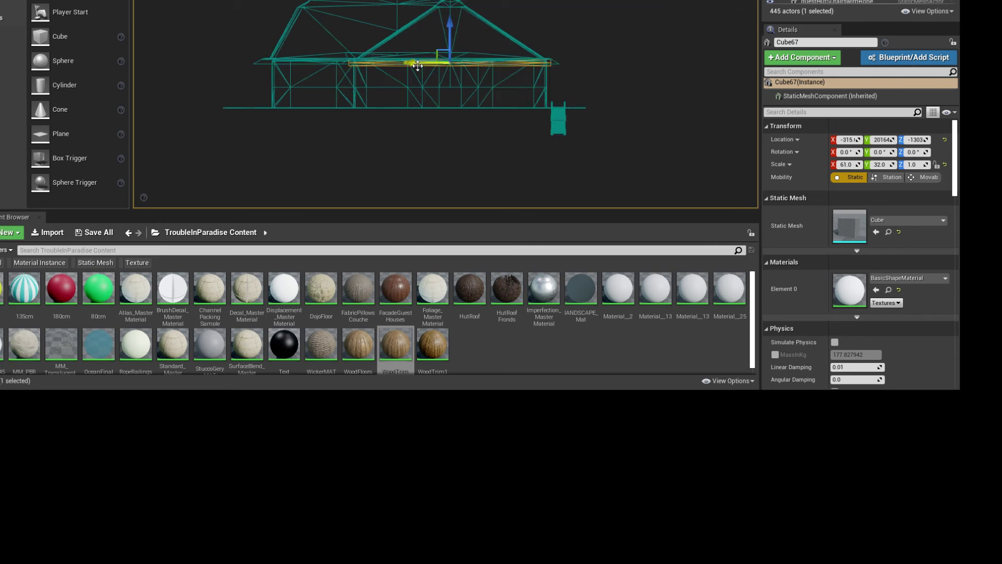
left_click_drag(426, 70, 368, 51)
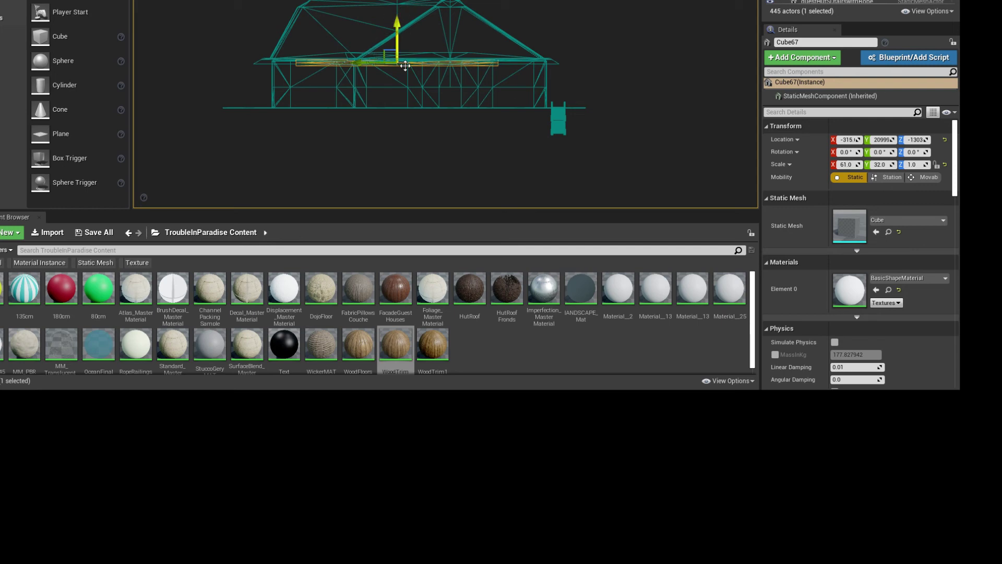
key("e")
key("r")
key("e")
key("r")
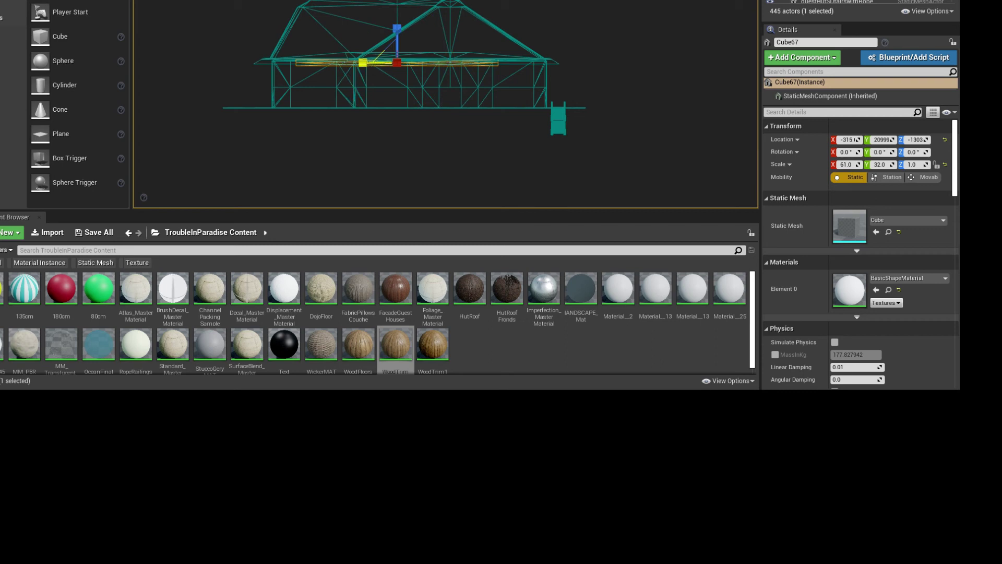
left_click_drag(362, 62, 334, 63)
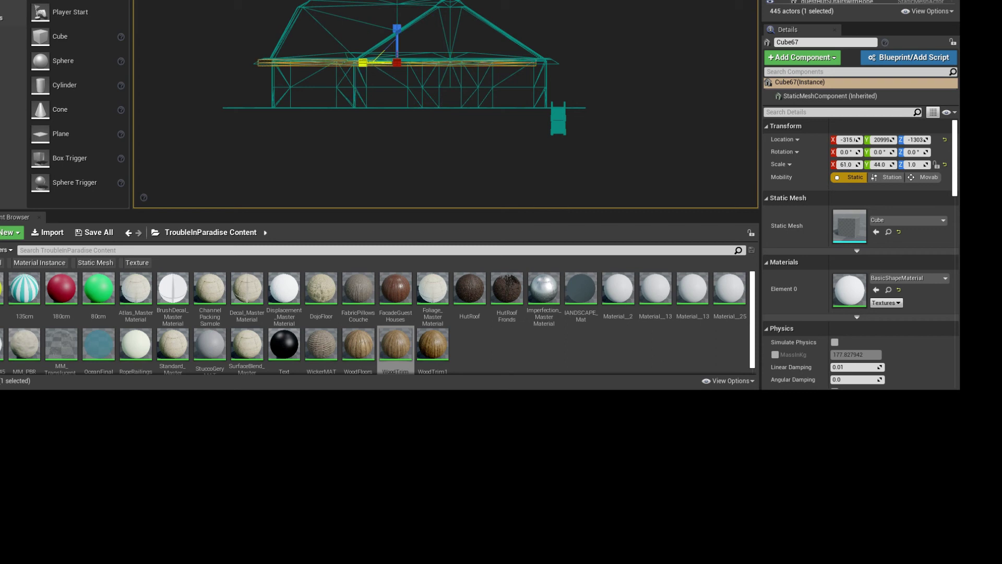
key("w")
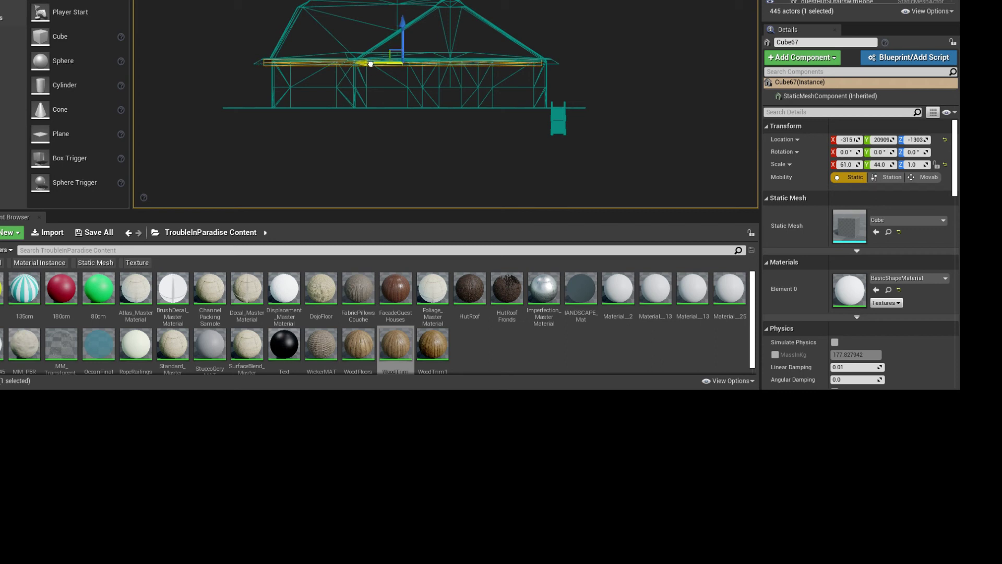
left_click_drag(365, 63, 376, 64)
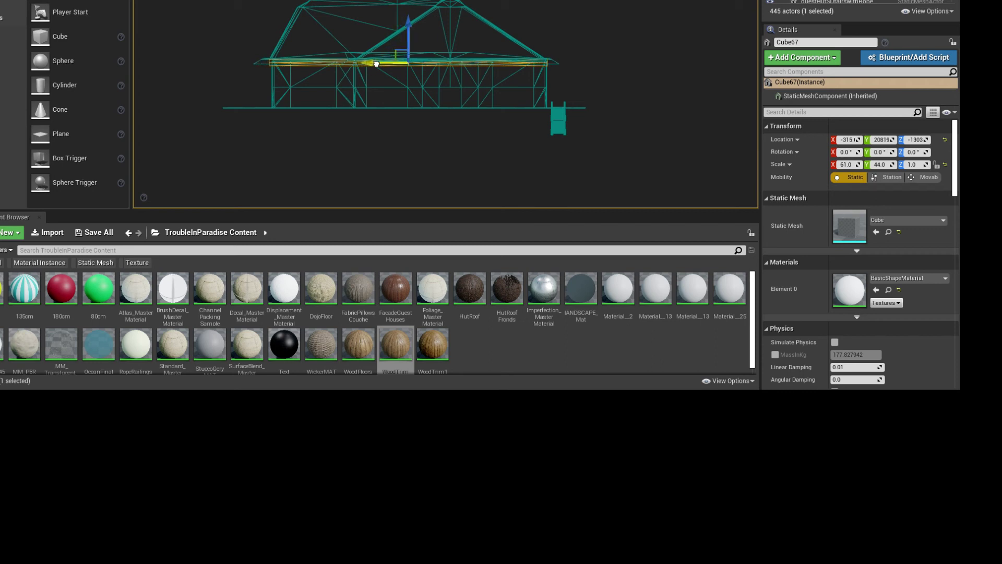
Step: Fine-tune the cube's Y scale to about 43.56 and nudge it along Y to line up with the end walls
key("e")
key("r")
left_click_drag(379, 70, 379, 70)
key("w")
left_click_drag(375, 63, 378, 64)
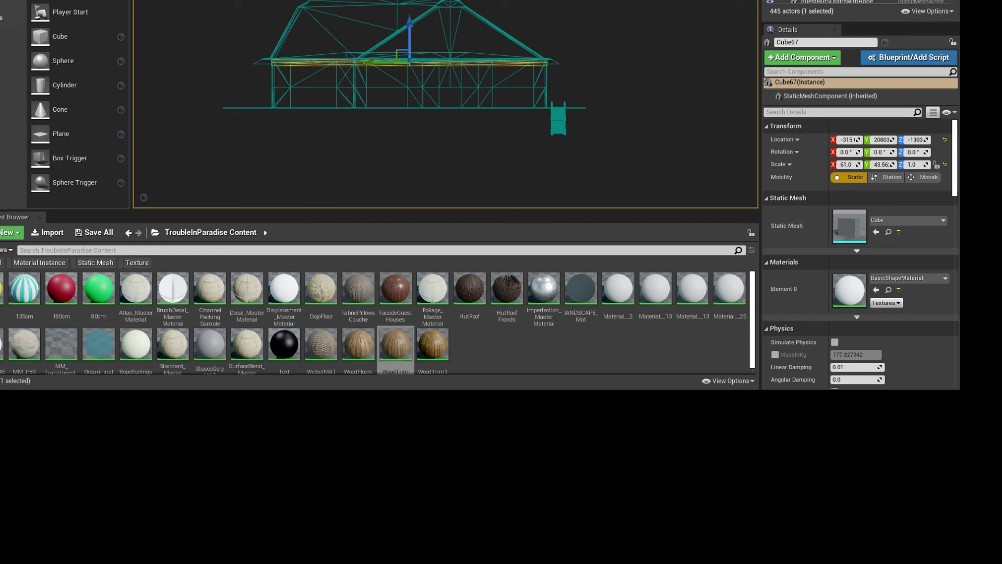
Step: Reduce the cube's X scale to about 60.43 and check the ceiling from inside in the perspective view
key("f")
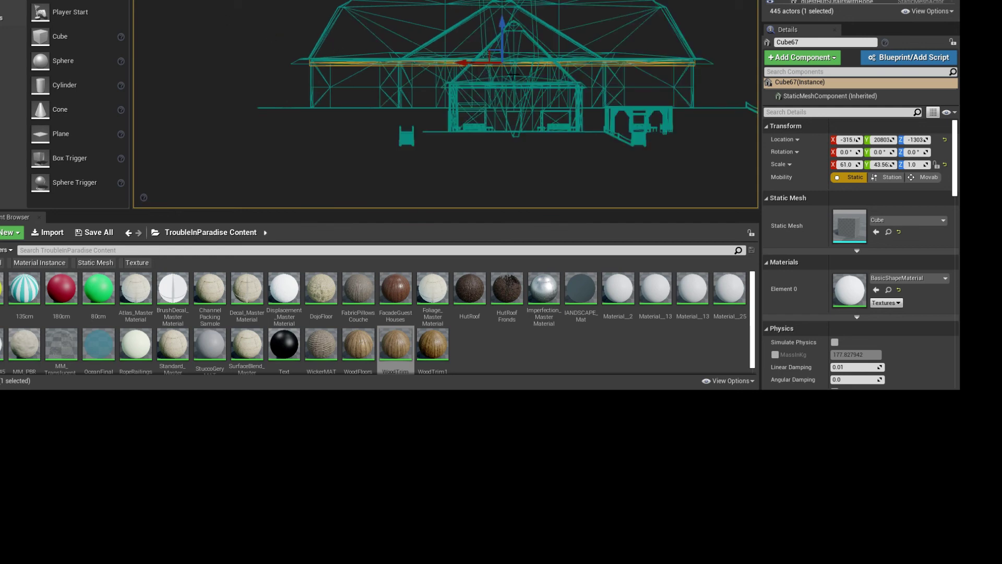
key("r")
left_click_drag(492, 66, 477, 63)
key("alt+g")
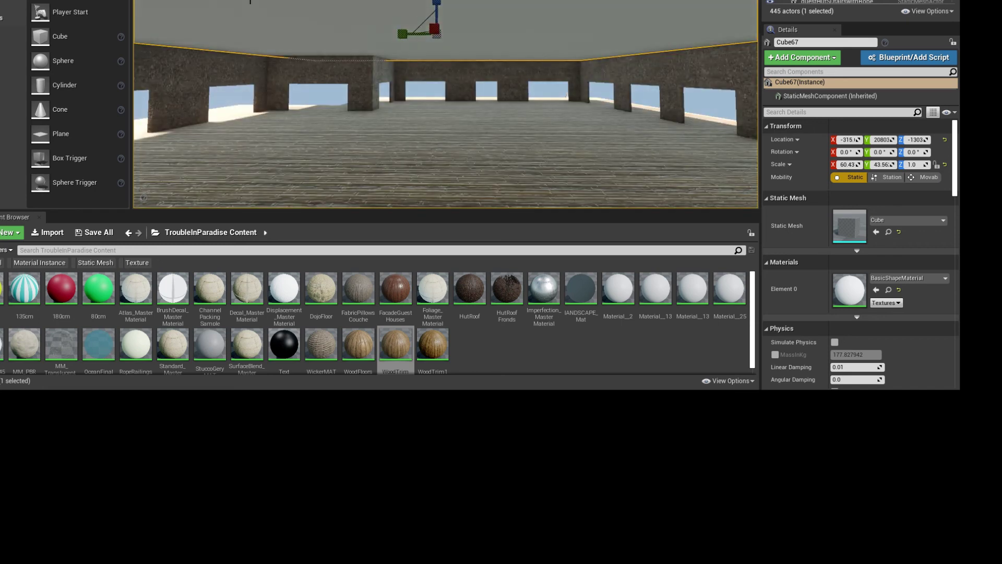
mouse_move(376, 48)
left_mouse_down()
mouse_move(378, 21)
mouse_move(380, 45)
left_mouse_up()
Step: Replace the HutRoof material on Element 0 of the cluNain building with StuccoGeryMAT
left_click(471, 51)
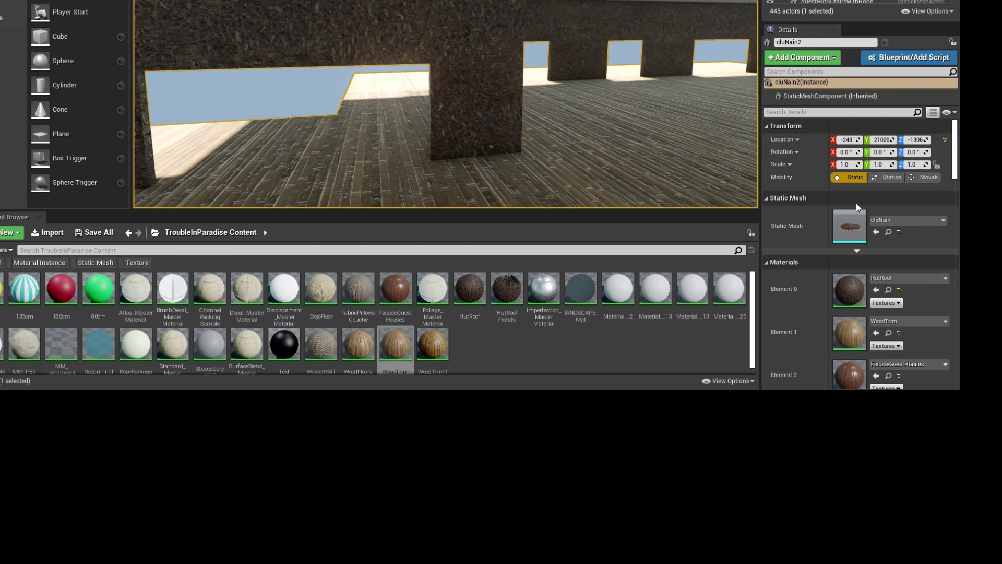
left_click(889, 375)
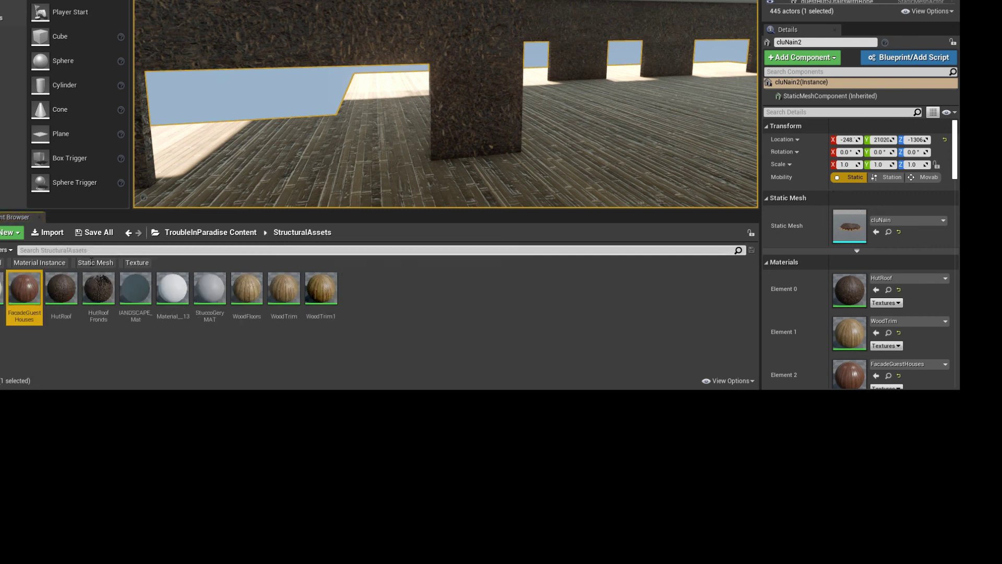
left_click(208, 300)
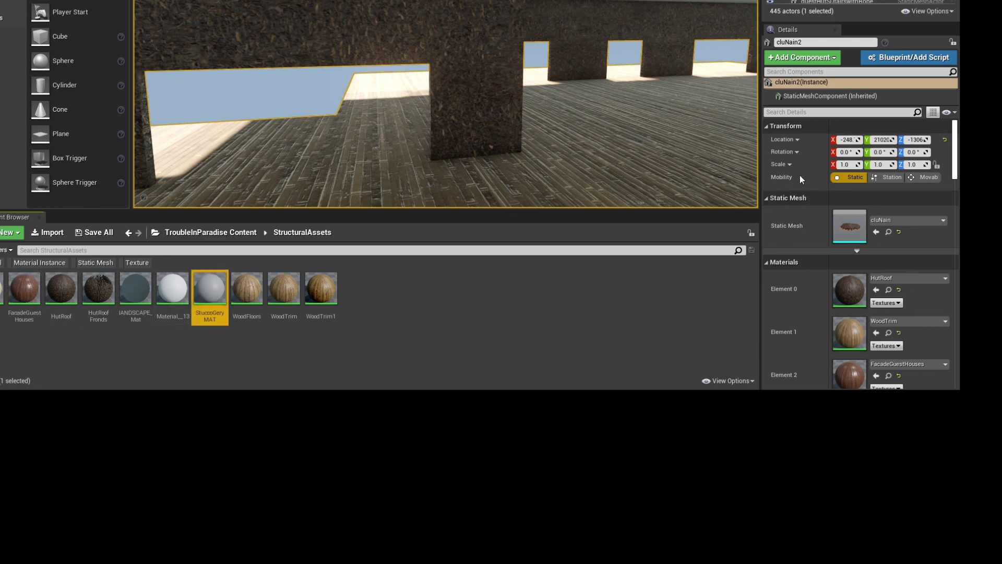
left_click(841, 181)
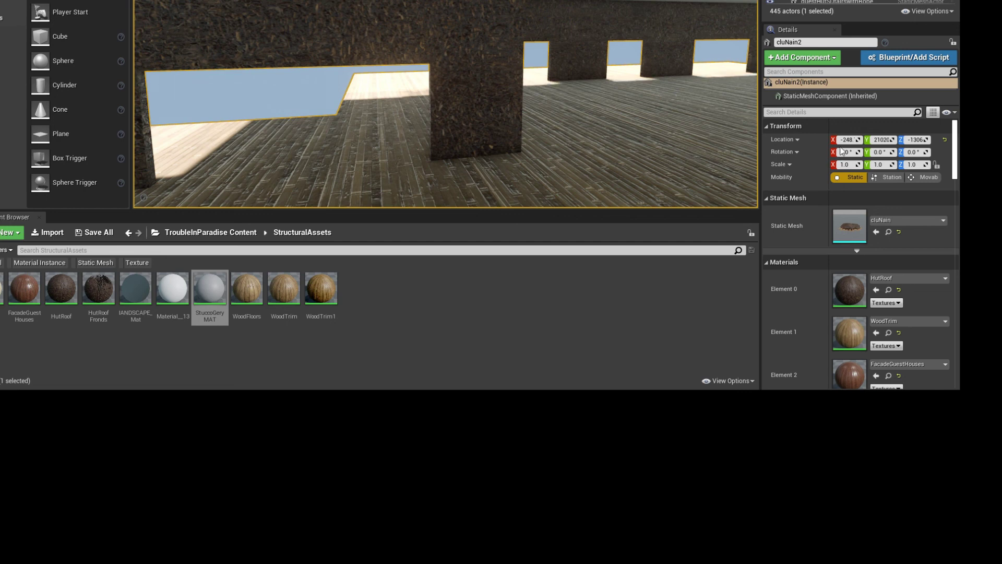
key("ctrl+z")
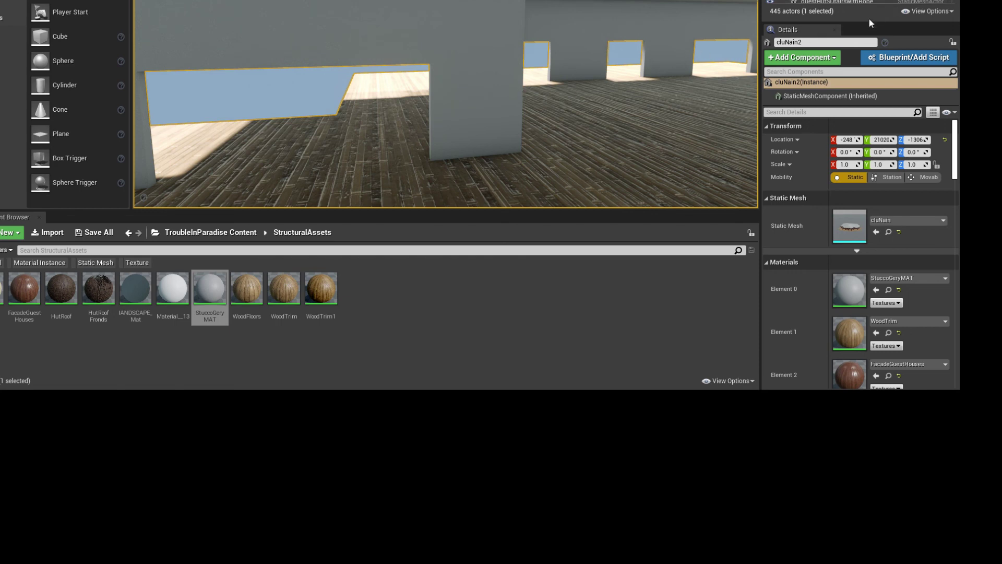
Step: Examine the ceiling cube and the stucco on the interior walls from inside the cluNain building
left_click(474, 1)
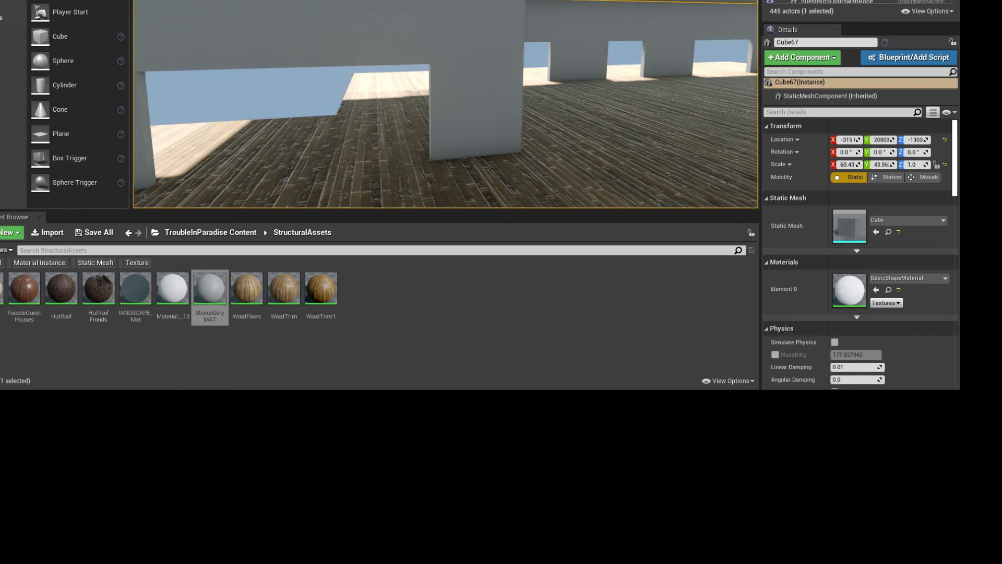
right_click_drag(474, 2, 475, 3)
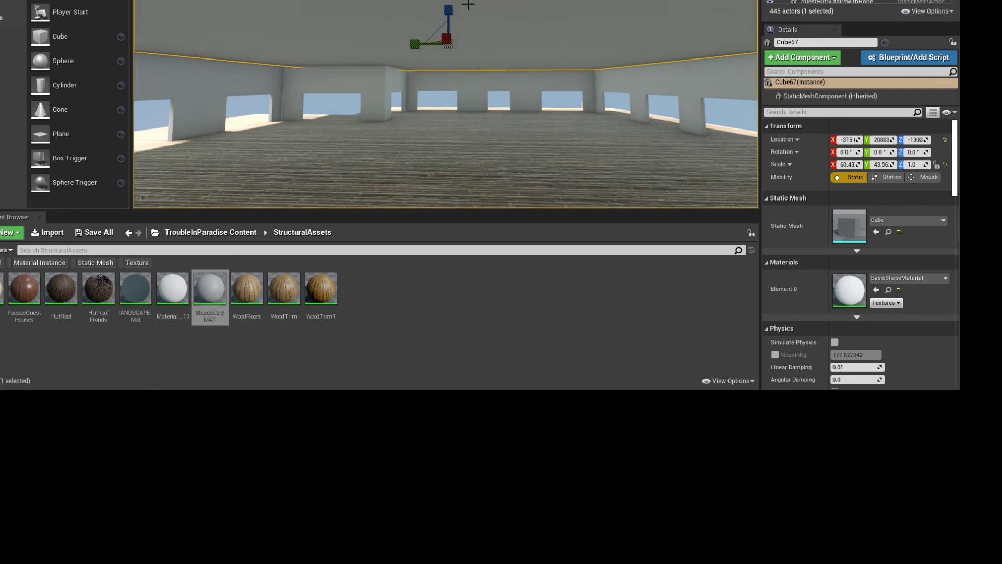
key("w")
left_click_drag(455, 13, 458, 15)
key("Escape")
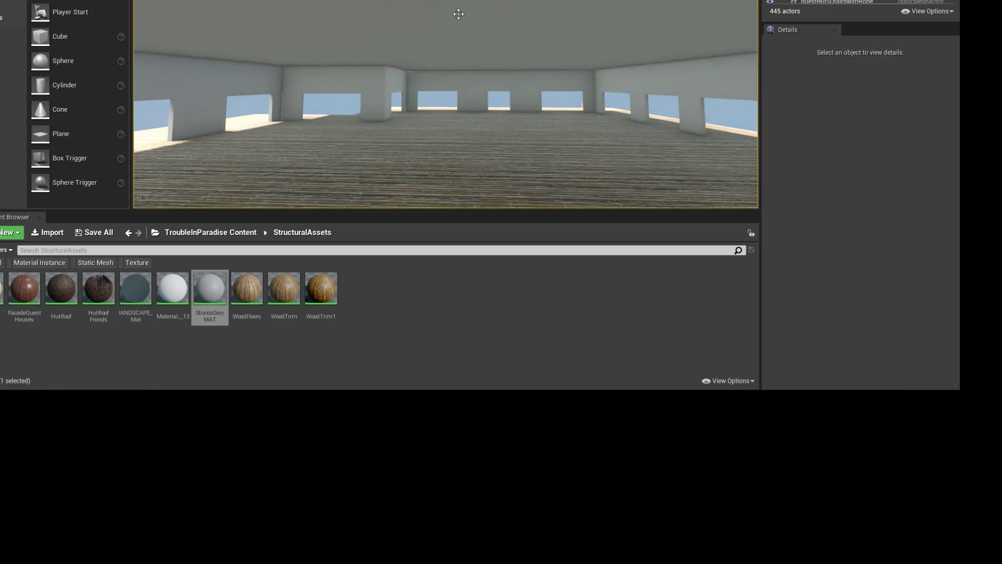
left_click(363, 83)
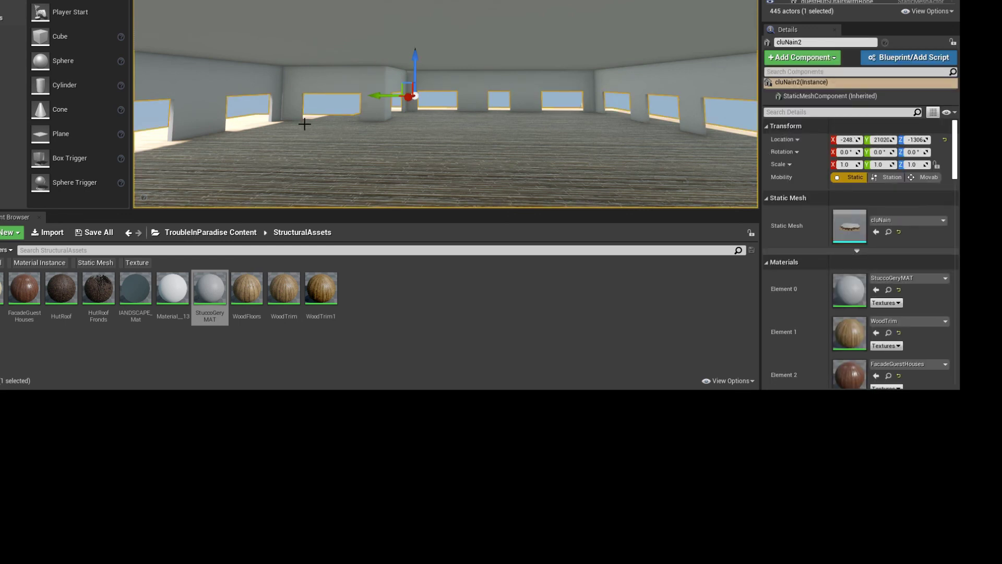
right_click_drag(213, 185, 180, 194)
key("w")
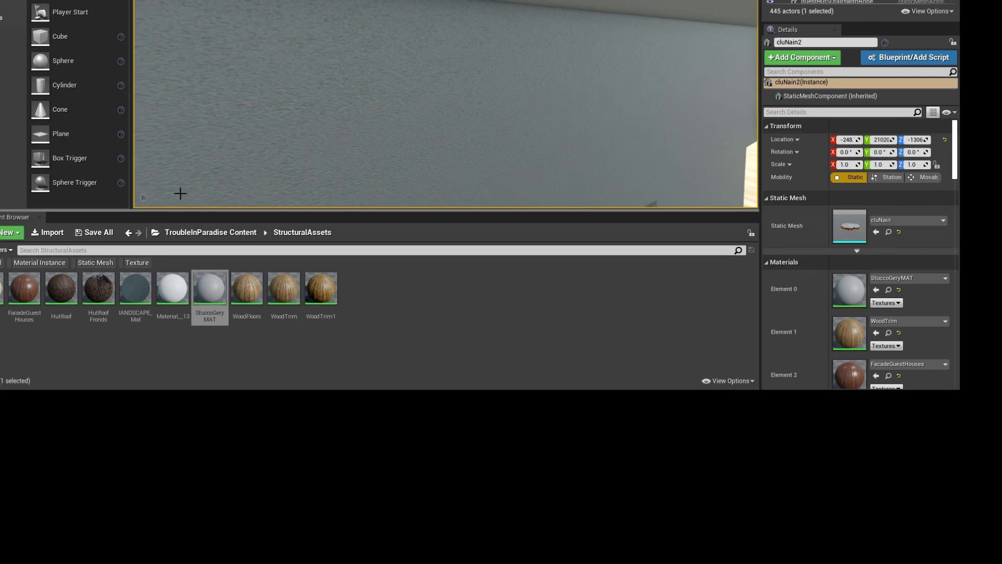
left_click(209, 289)
mouse_move(407, 92)
right_mouse_down()
mouse_move(470, 120)
mouse_move(568, 134)
mouse_move(578, 185)
mouse_move(564, 140)
mouse_move(418, 83)
right_mouse_up()
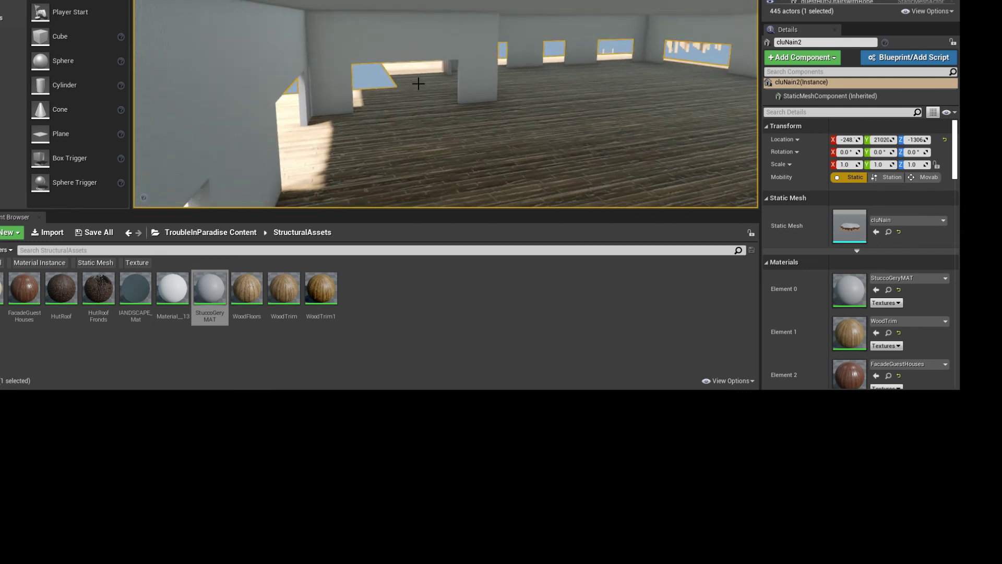
Step: Duplicate the ceiling cube and lower the copy to floor level inside the cluNain building
left_click(485, 5)
right_click_drag(485, 5, 460, 13)
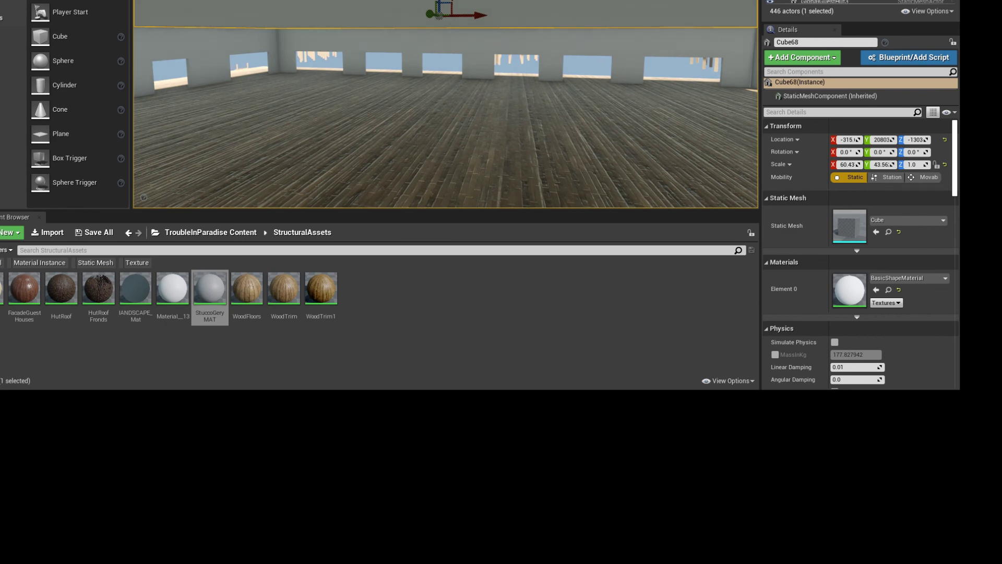
left_click_drag(439, 3, 448, 105, "alt")
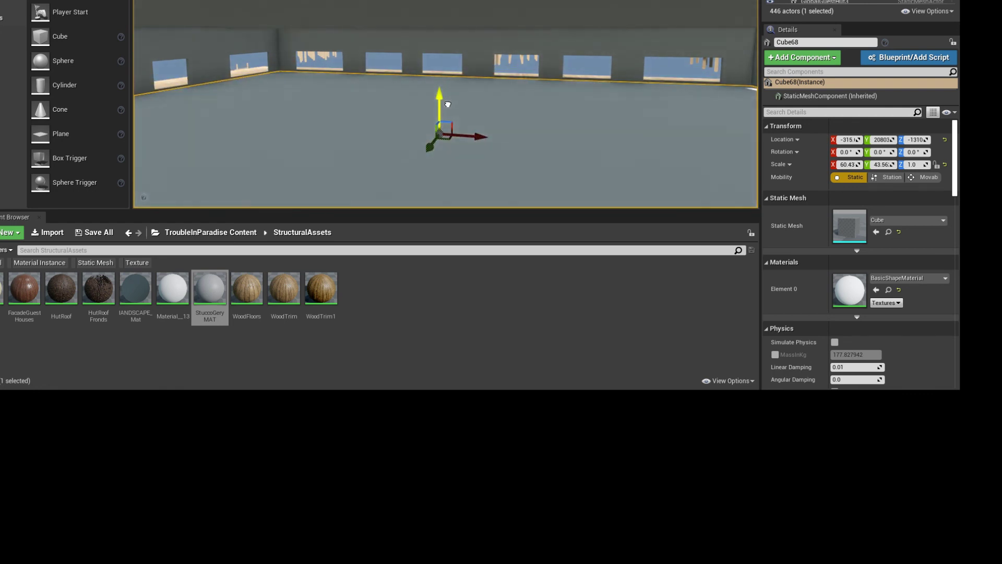
Step: Enlarge the floor cube to about 62.37 in X and 45.31 in Y so it reaches the walls
key("e")
key("w")
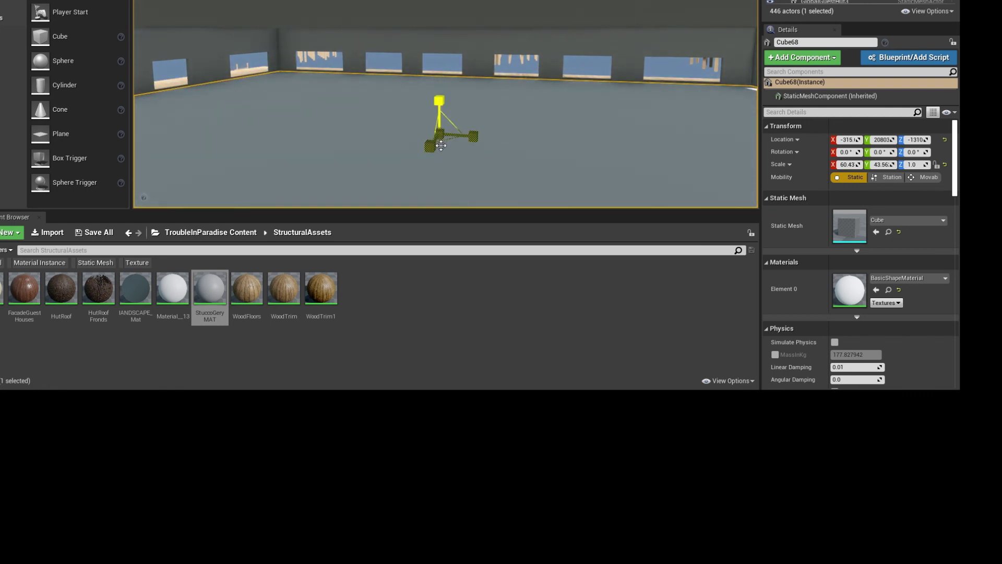
key("r")
left_click_drag(430, 146, 422, 157)
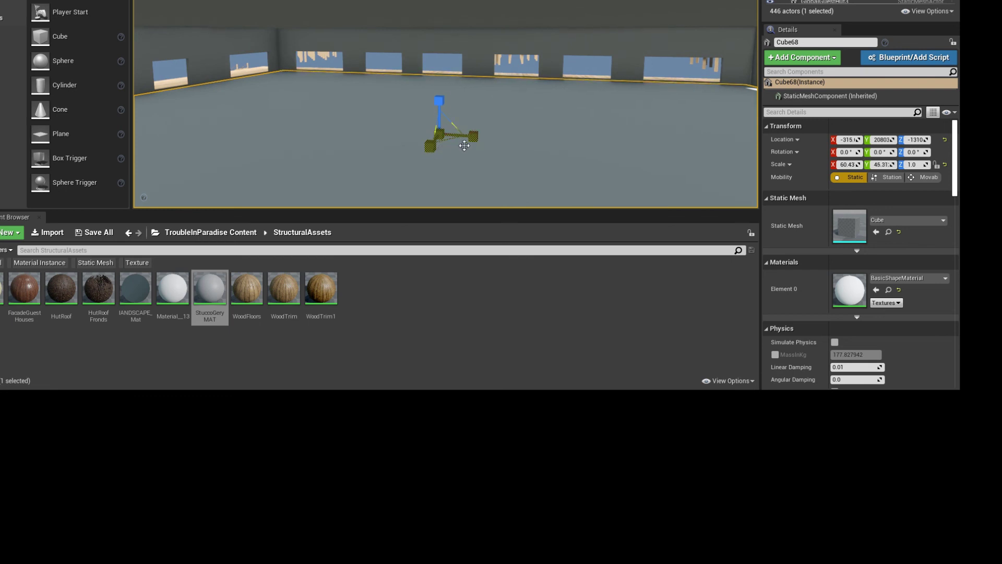
left_click_drag(475, 138, 485, 139)
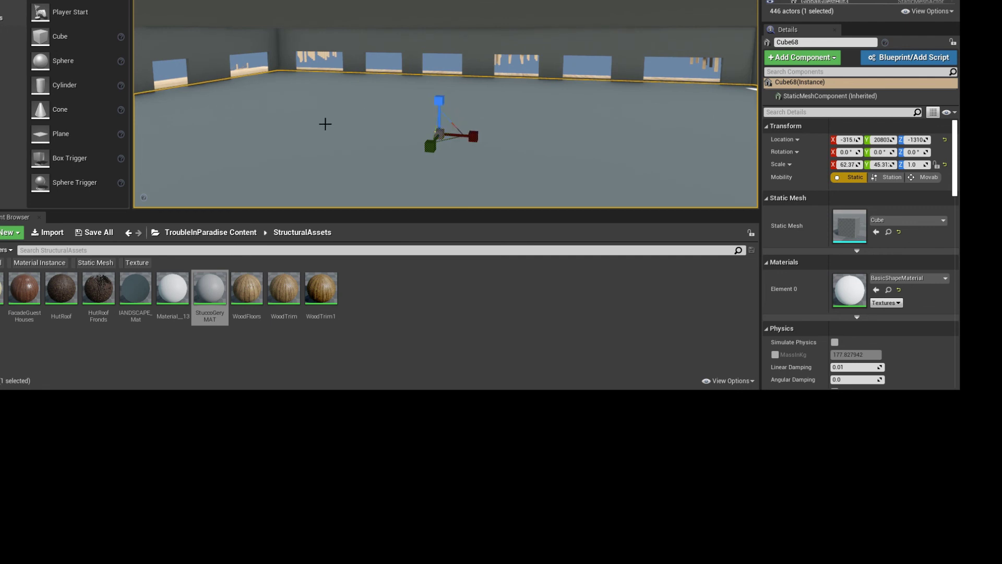
Step: Apply the DojoFloor material to the floor cube, view its surface up close and clear the selection
left_click(2, 295)
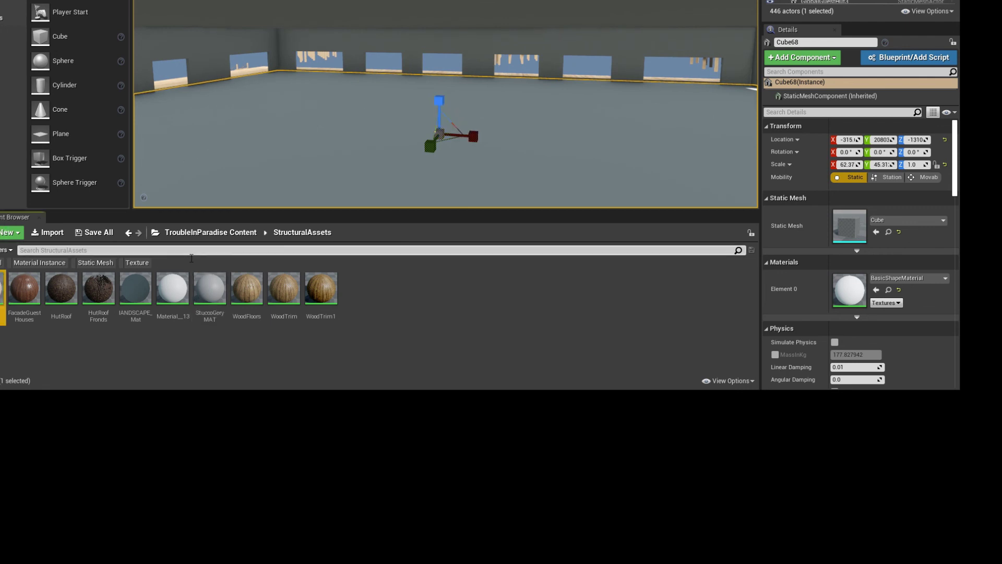
left_click(877, 290)
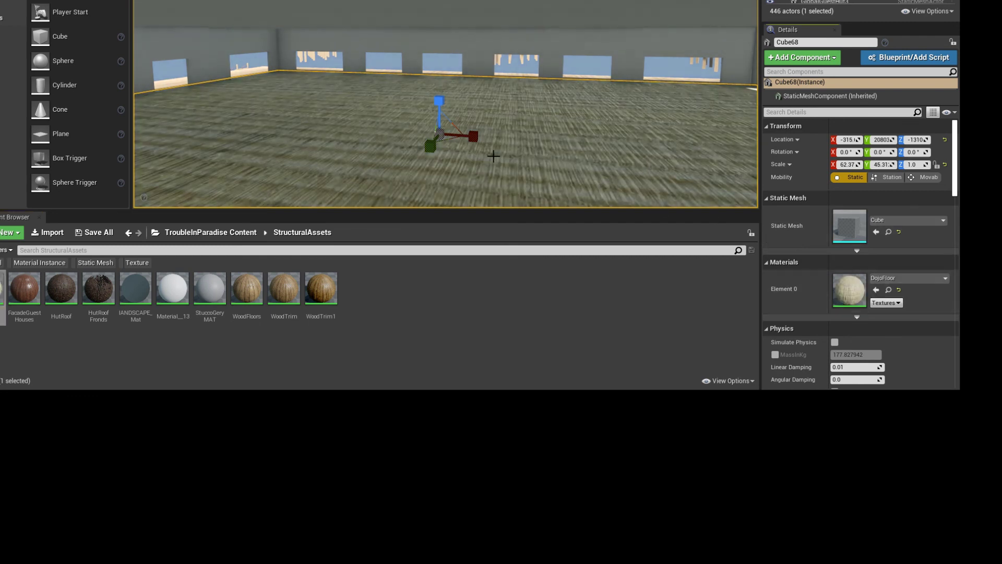
mouse_move(493, 155)
right_mouse_down()
mouse_move(481, 173)
mouse_move(483, 163)
right_mouse_up()
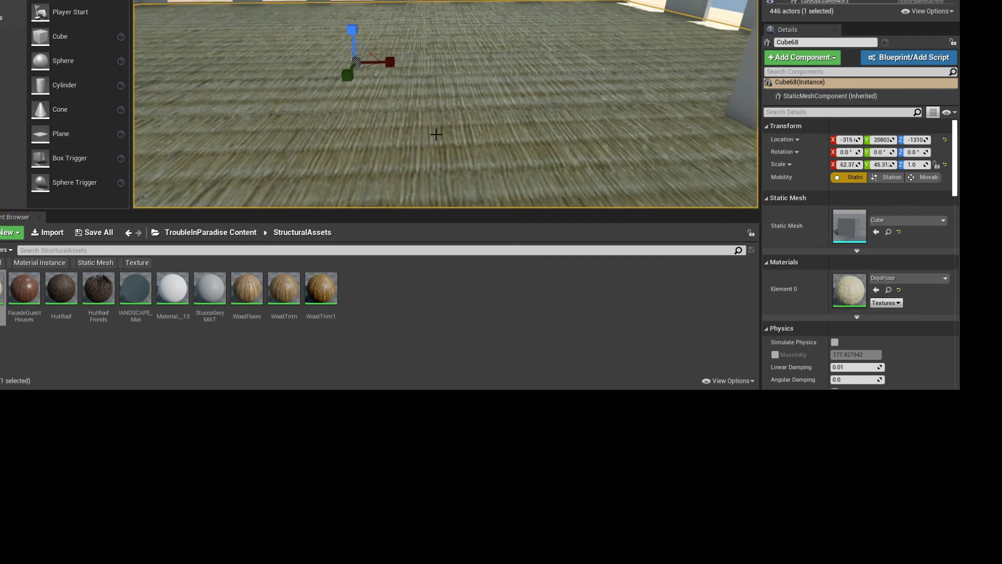
key("Escape")
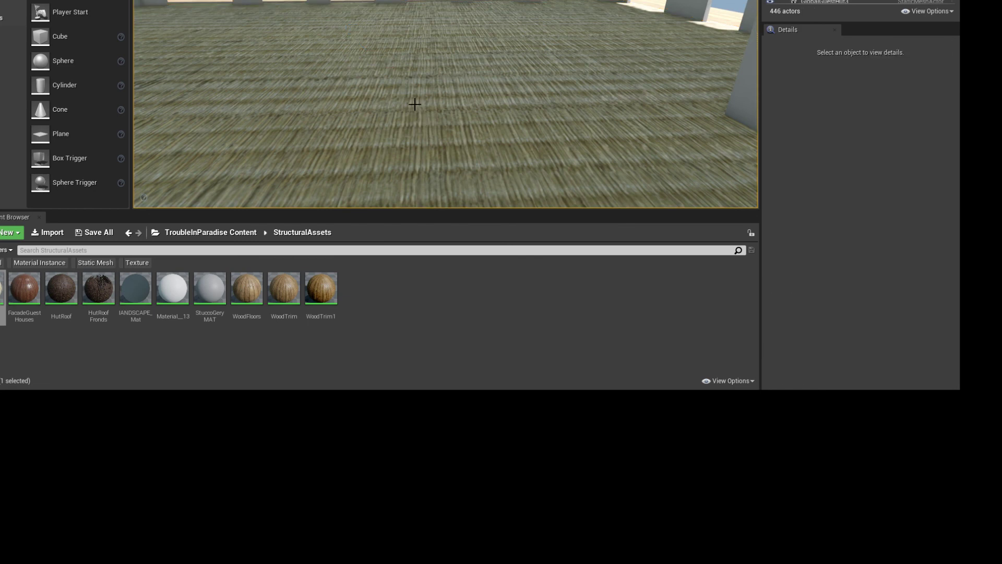
Step: Select the cluNain building from outside and choose the HutRoof material for its roof
mouse_move(416, 103)
right_mouse_down()
mouse_move(394, 39)
mouse_move(402, 84)
mouse_move(423, 100)
right_mouse_up()
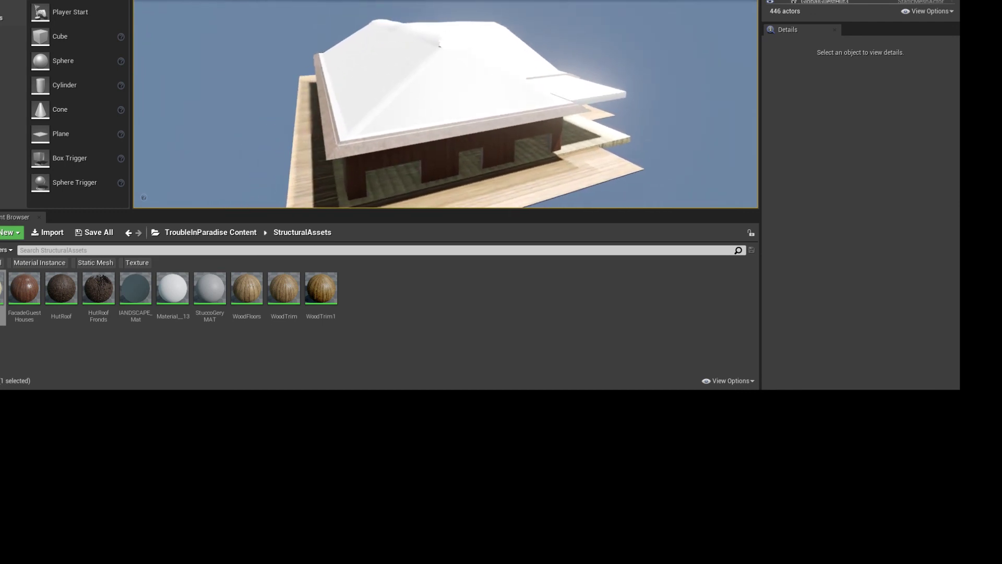
left_click(424, 99)
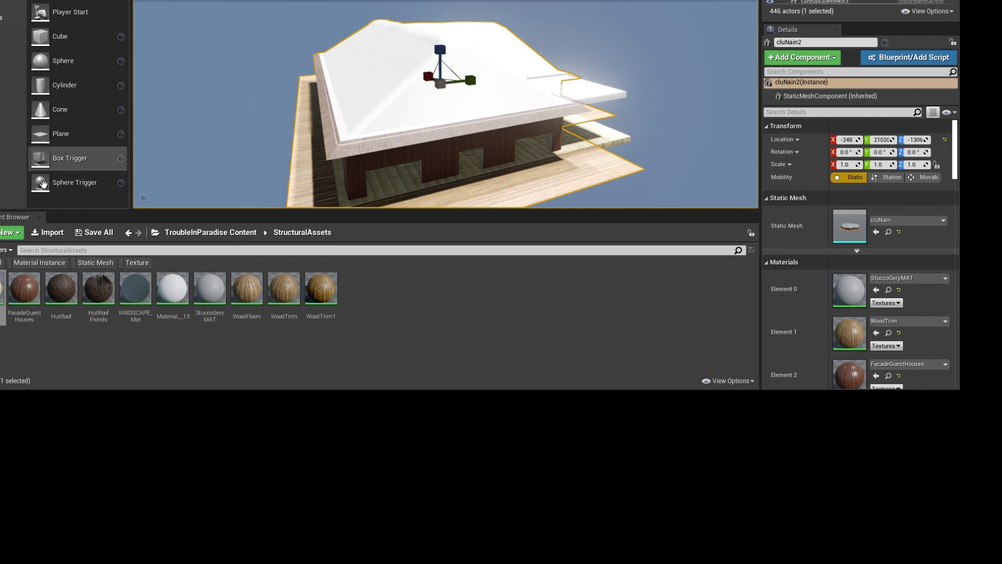
left_click(62, 284)
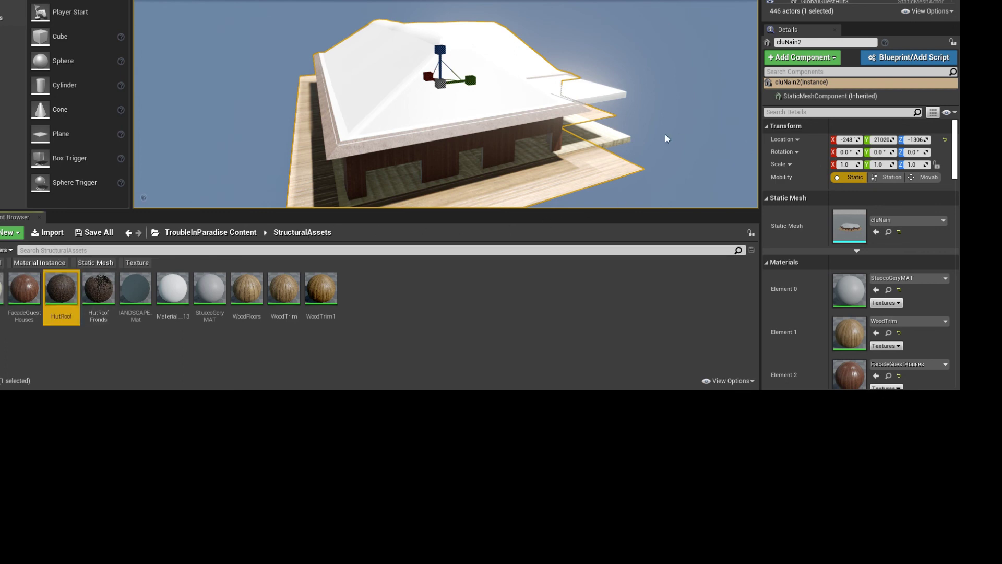
right_click_drag(666, 139, 667, 139)
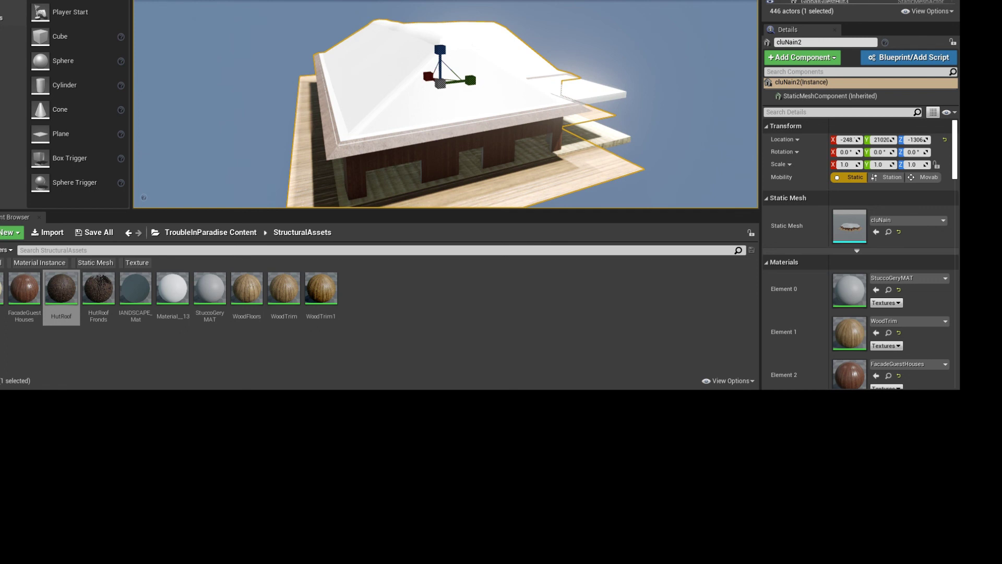
right_click_drag(568, 3, 563, 4)
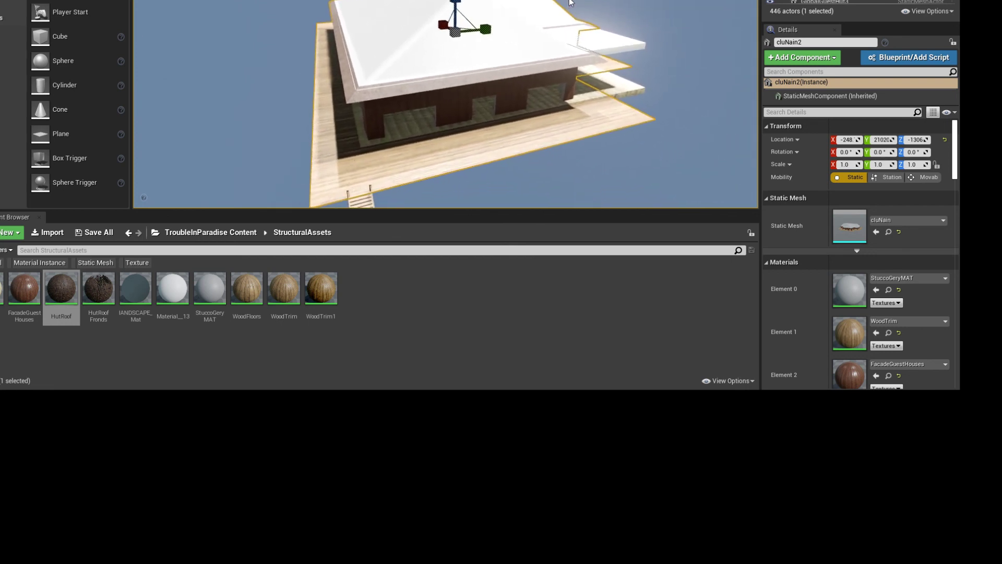